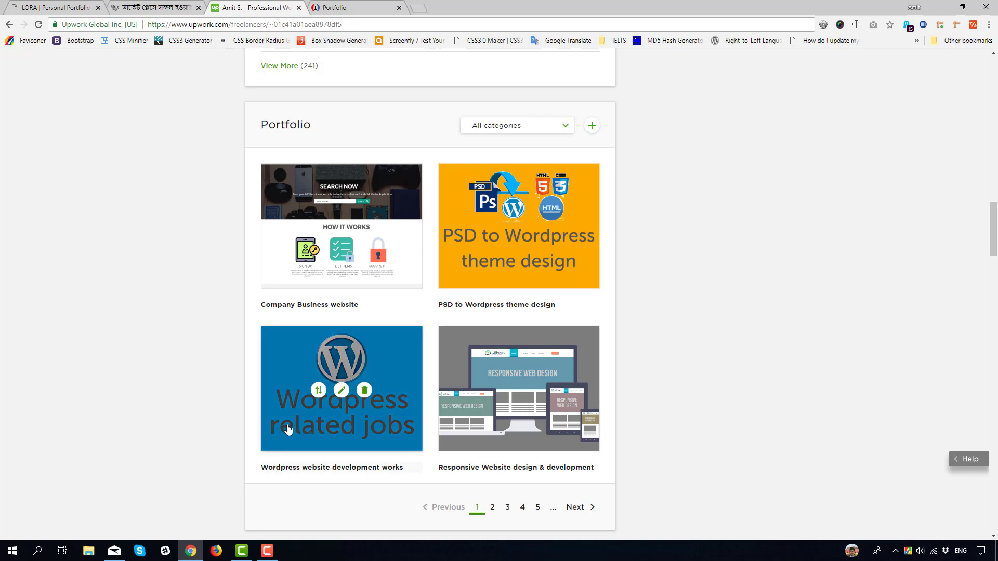
Close the separate Portfolio browser tab and start adding a new project to the Upwork profile's portfolio
{"action": "mouse_move", "coordinate": [367, 421]}
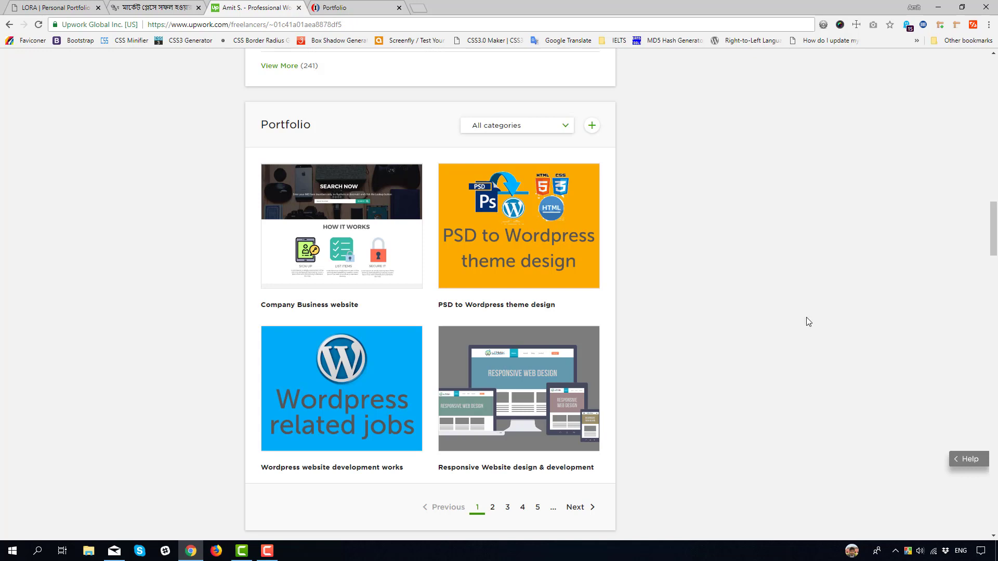
{"action": "mouse_move", "coordinate": [335, 230]}
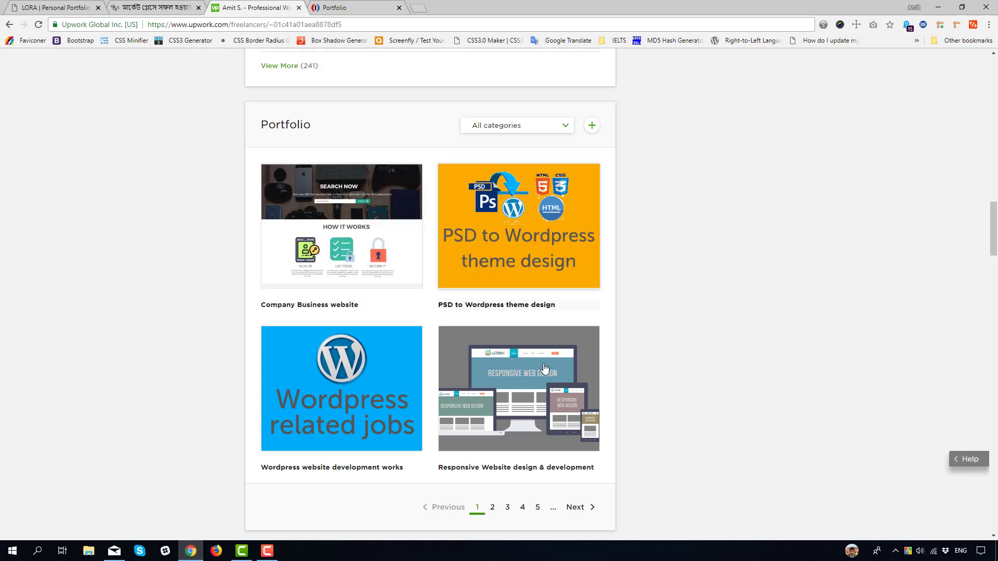
{"action": "mouse_move", "coordinate": [329, 442]}
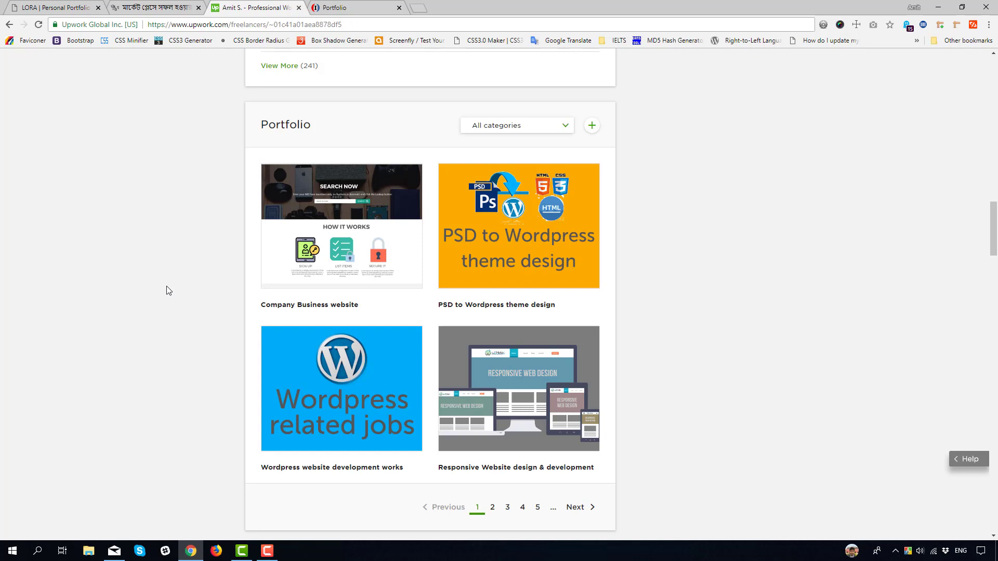
{"action": "left_click", "coordinate": [399, 8]}
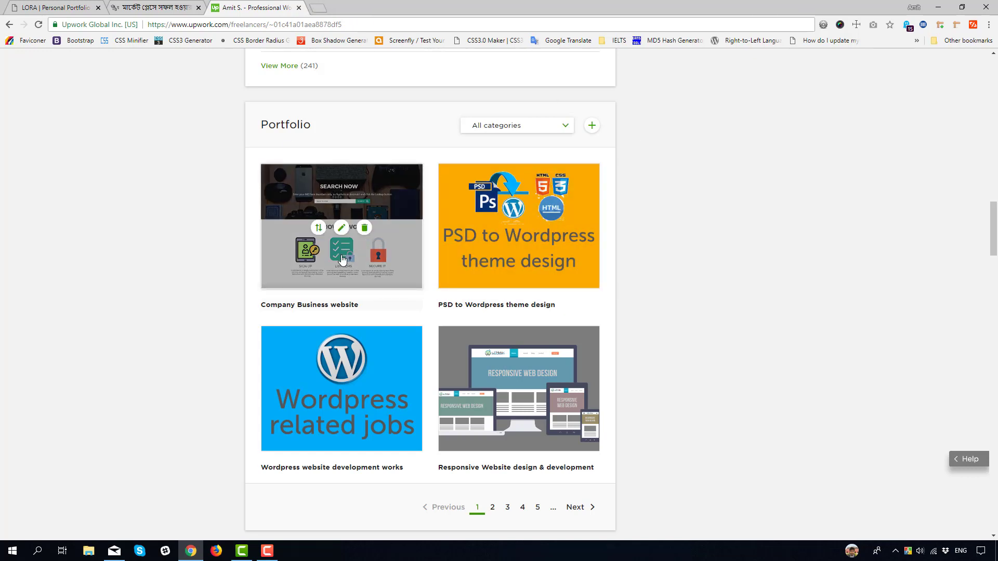
{"action": "mouse_move", "coordinate": [484, 264]}
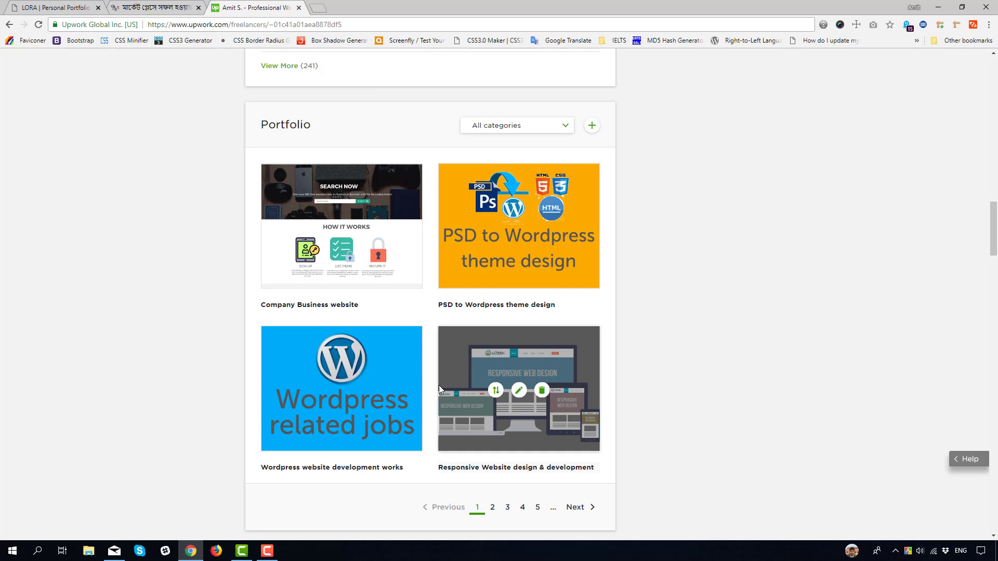
{"action": "mouse_move", "coordinate": [488, 394]}
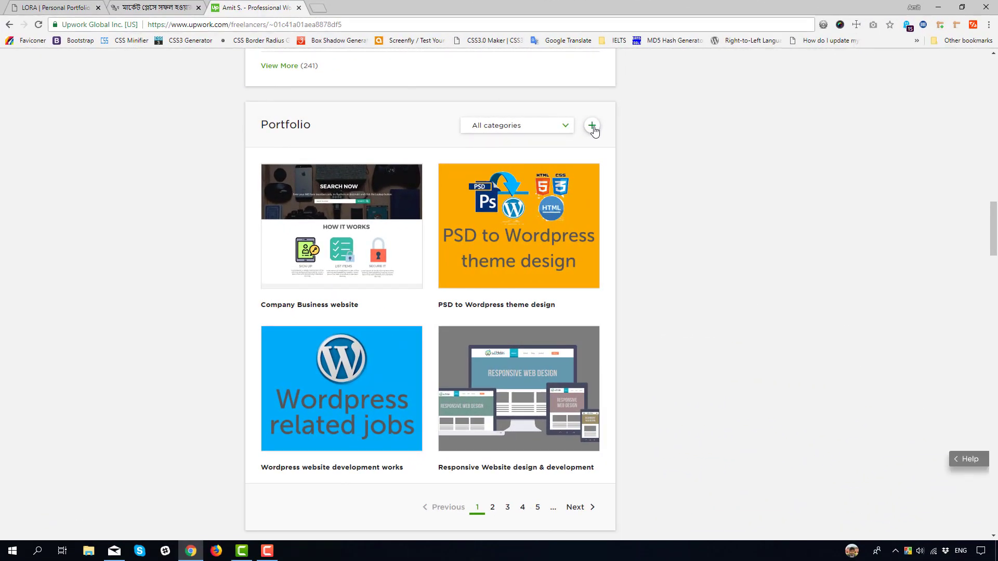
{"action": "left_click", "coordinate": [592, 127]}
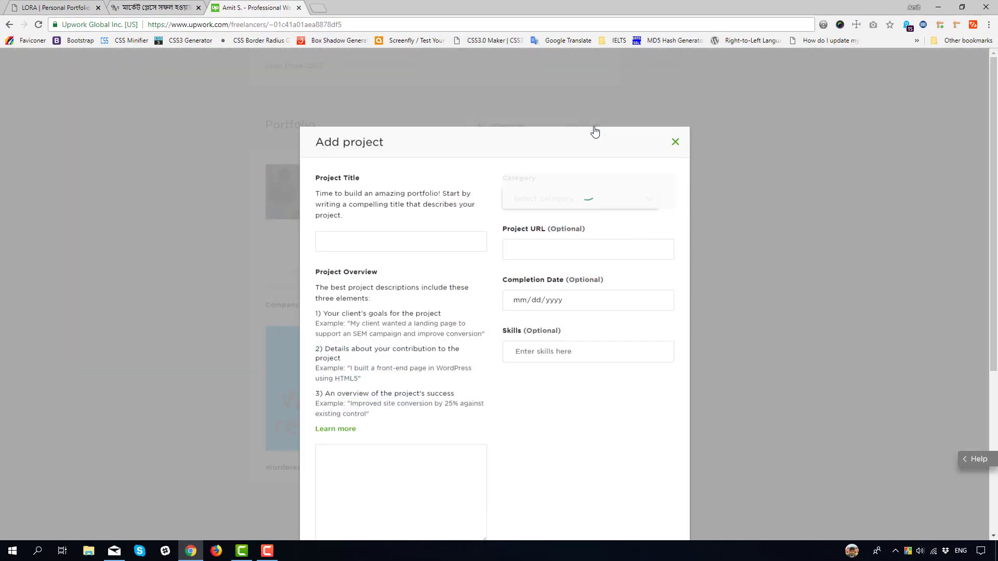
{"action": "scroll", "coordinate": [359, 227], "scroll_direction": "down", "scroll_amount": 1}
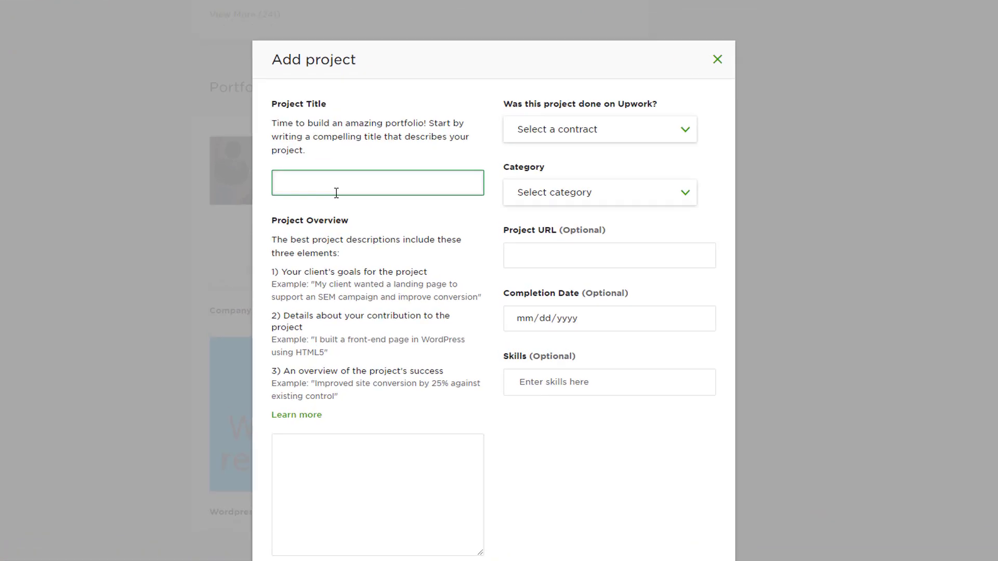
Enter "Banner Design for IT company" as the project title
{"action": "type", "text": "Bann"}
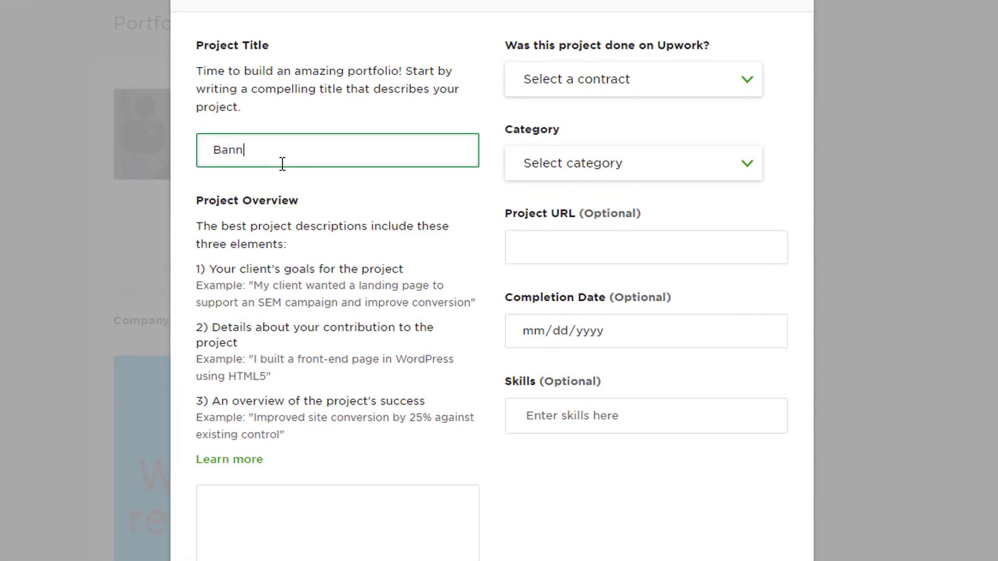
{"action": "type", "text": "er Design for IT company"}
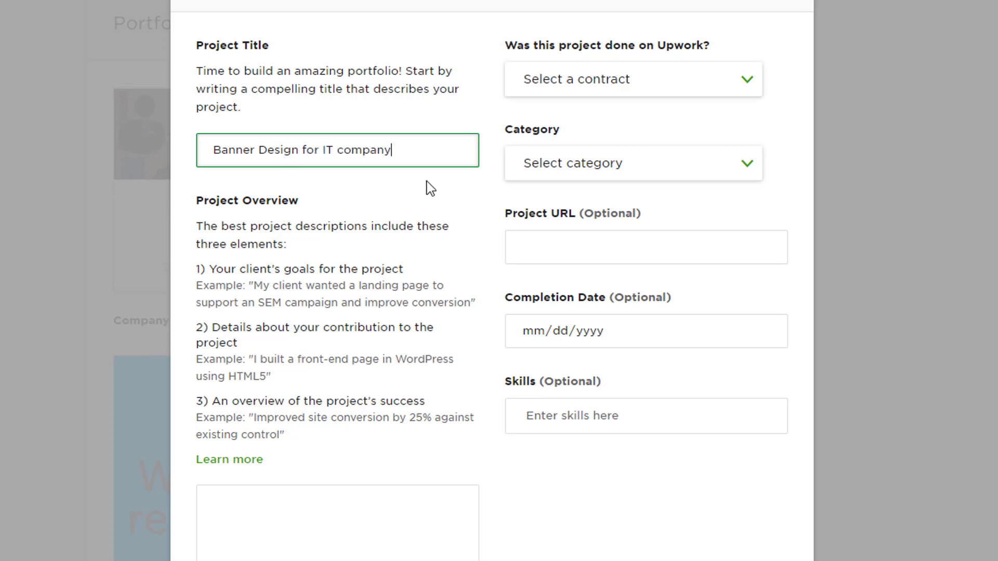
{"action": "left_click", "coordinate": [431, 188]}
Examine the wording of the project title part by part, from the type of work to the client it was made for
{"action": "left_click", "coordinate": [243, 150]}
{"action": "left_click_drag", "start_coordinate": [285, 150], "coordinate": [233, 151]}
{"action": "left_click", "coordinate": [214, 151]}
{"action": "left_click", "coordinate": [301, 154]}
{"action": "mouse_move", "coordinate": [306, 150]}
{"action": "left_mouse_down"}
{"action": "mouse_move", "coordinate": [318, 152]}
{"action": "mouse_move", "coordinate": [303, 150]}
{"action": "left_mouse_up"}
{"action": "left_click", "coordinate": [321, 149]}
{"action": "left_click", "coordinate": [319, 151]}
{"action": "double_click", "coordinate": [308, 150]}
{"action": "left_click", "coordinate": [343, 161]}
{"action": "left_click_drag", "start_coordinate": [324, 151], "coordinate": [392, 156]}
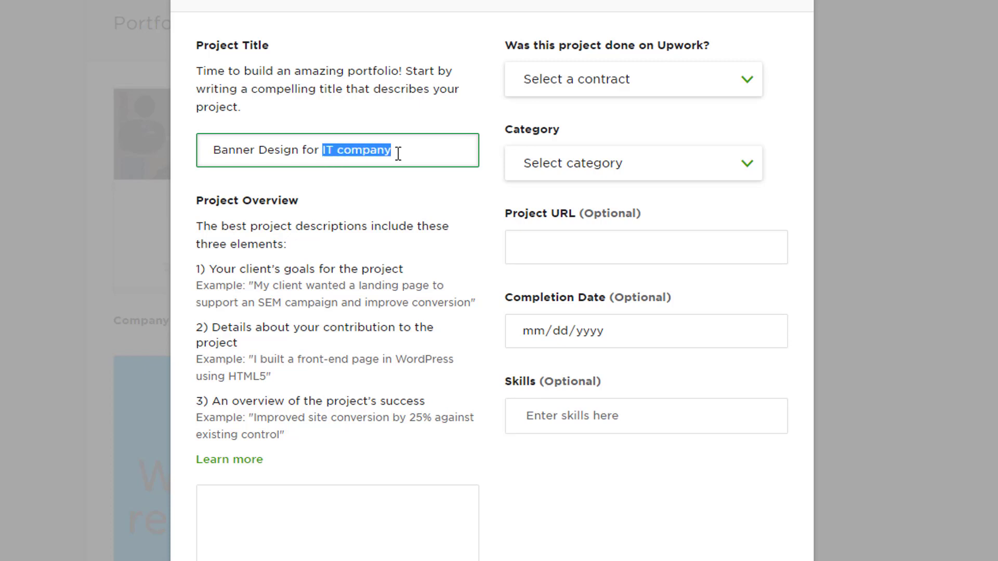
{"action": "left_click", "coordinate": [398, 154]}
{"action": "left_click_drag", "start_coordinate": [323, 150], "coordinate": [394, 149]}
{"action": "left_click", "coordinate": [400, 151]}
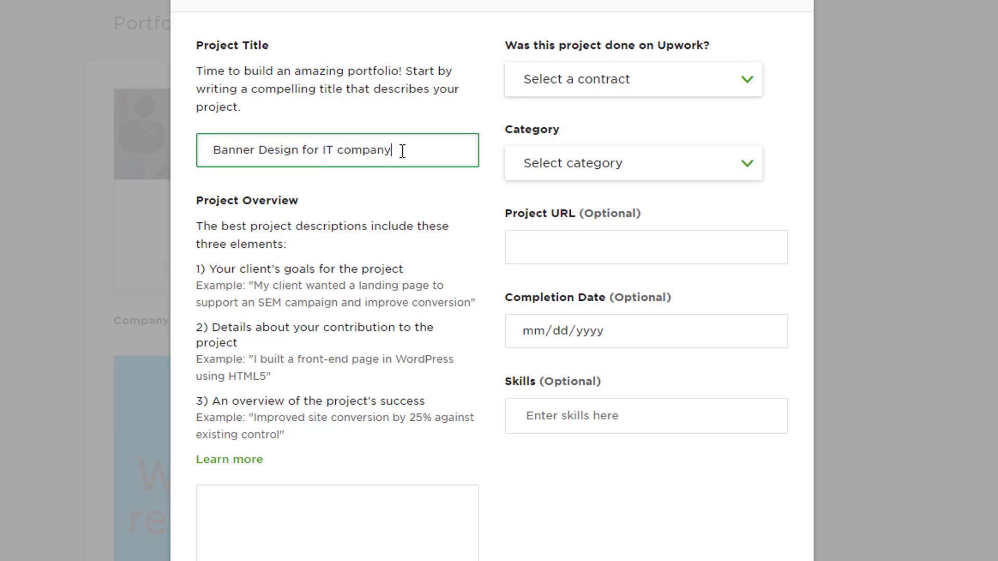
Replace the word "company" in the project title so it reads "Banner Design for IT University"
{"action": "double_click", "coordinate": [368, 155]}
{"action": "type", "text": "business org"}
{"action": "key", "text": "BackSpace"}
{"action": "key", "text": "BackSpace"}
{"action": "key", "text": "BackSpace"}
{"action": "key", "text": "BackSpace"}
{"action": "key", "text": "BackSpace"}
{"action": "key", "text": "BackSpace"}
{"action": "key", "text": "BackSpace"}
{"action": "key", "text": "BackSpace"}
{"action": "key", "text": "BackSpace"}
{"action": "key", "text": "BackSpace"}
{"action": "key", "text": "BackSpace"}
{"action": "key", "text": "BackSpace"}
{"action": "key", "text": "BackSpace"}
{"action": "type", "text": "University"}
Review the wording of the banner design title, including the client part "IT University"
{"action": "left_click_drag", "start_coordinate": [322, 152], "coordinate": [401, 152]}
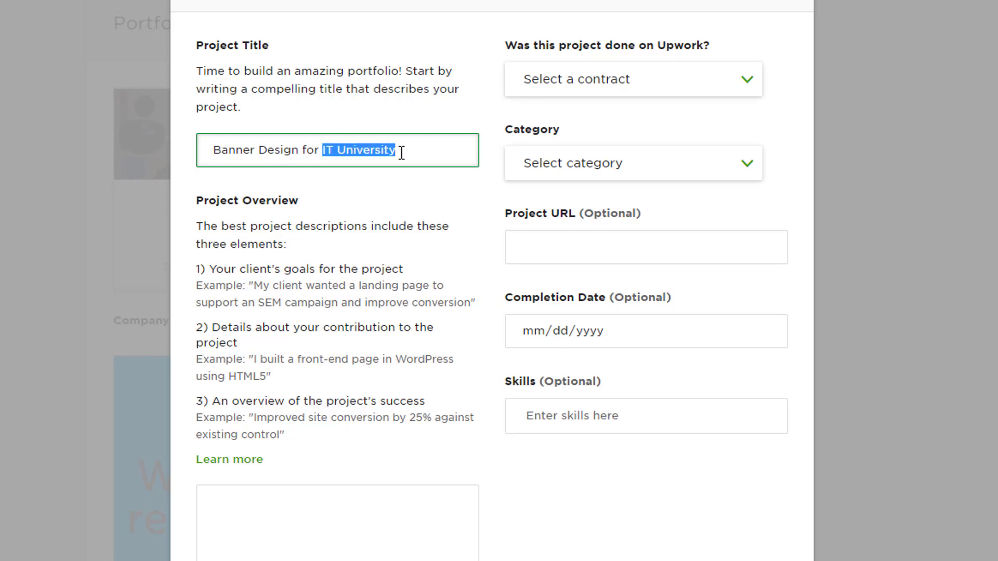
{"action": "left_click", "coordinate": [401, 151]}
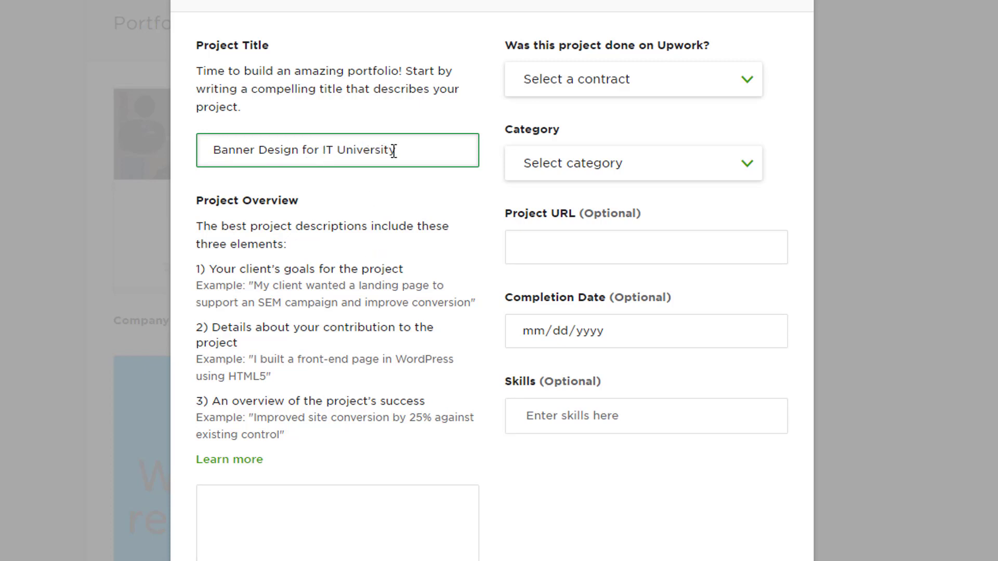
{"action": "left_click_drag", "start_coordinate": [397, 150], "coordinate": [323, 151]}
{"action": "scroll", "coordinate": [363, 198], "scroll_direction": "up", "scroll_amount": 2}
{"action": "left_click", "coordinate": [403, 236]}
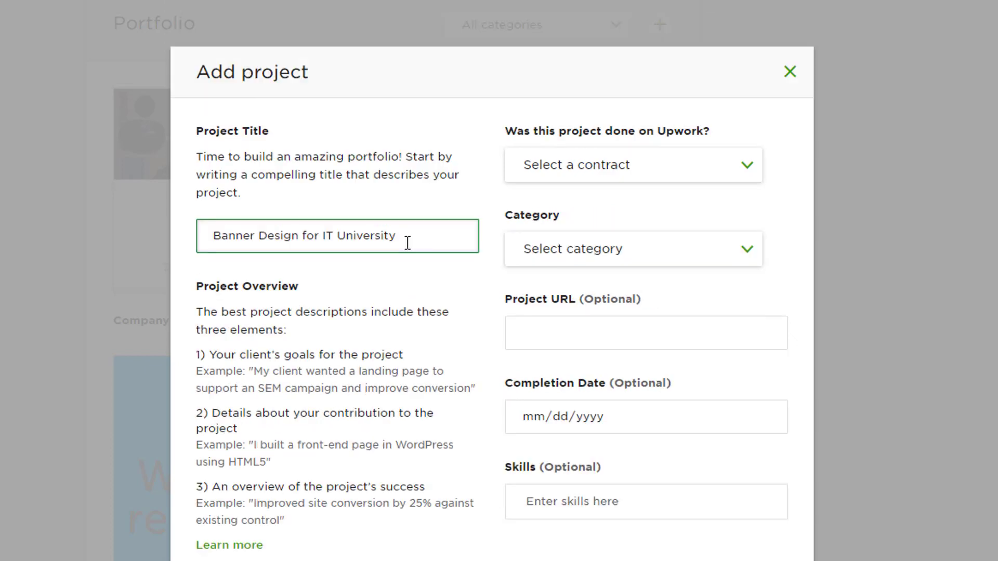
{"action": "left_click_drag", "start_coordinate": [403, 236], "coordinate": [204, 232]}
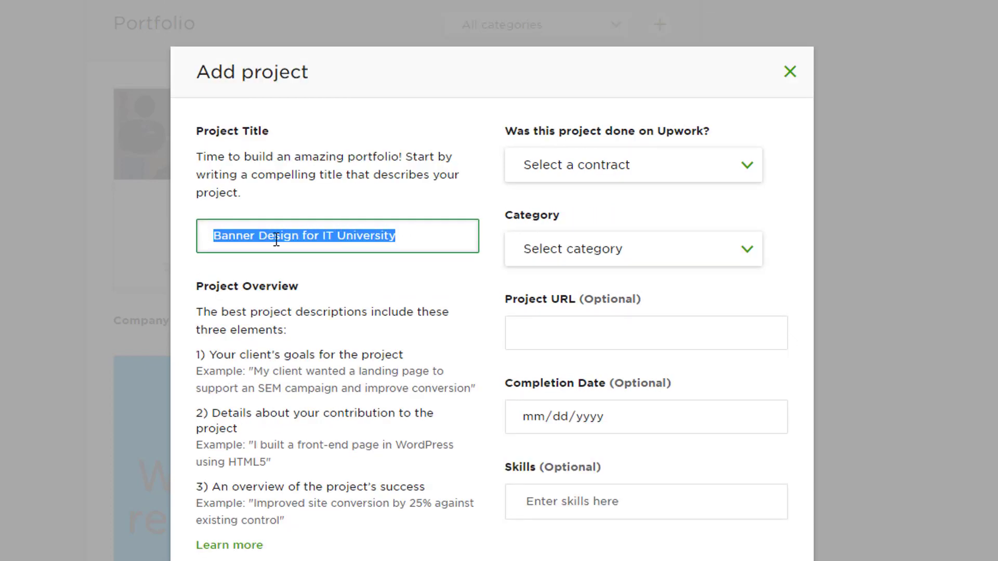
{"action": "left_click", "coordinate": [345, 245]}
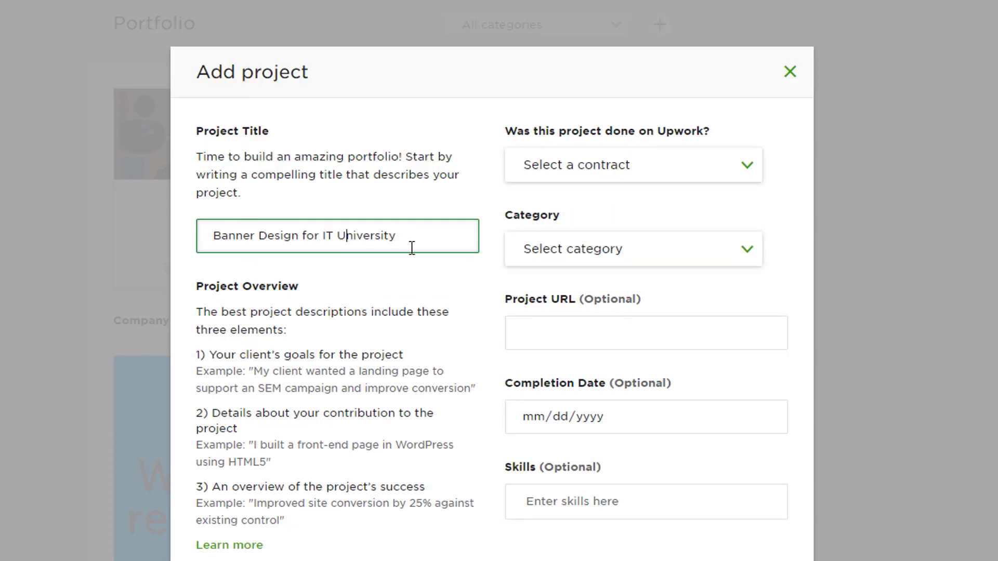
{"action": "left_click_drag", "start_coordinate": [210, 236], "coordinate": [300, 236]}
Replace the whole project title with "wordpress site for online fashion shop"
{"action": "left_click_drag", "start_coordinate": [400, 235], "coordinate": [199, 245]}
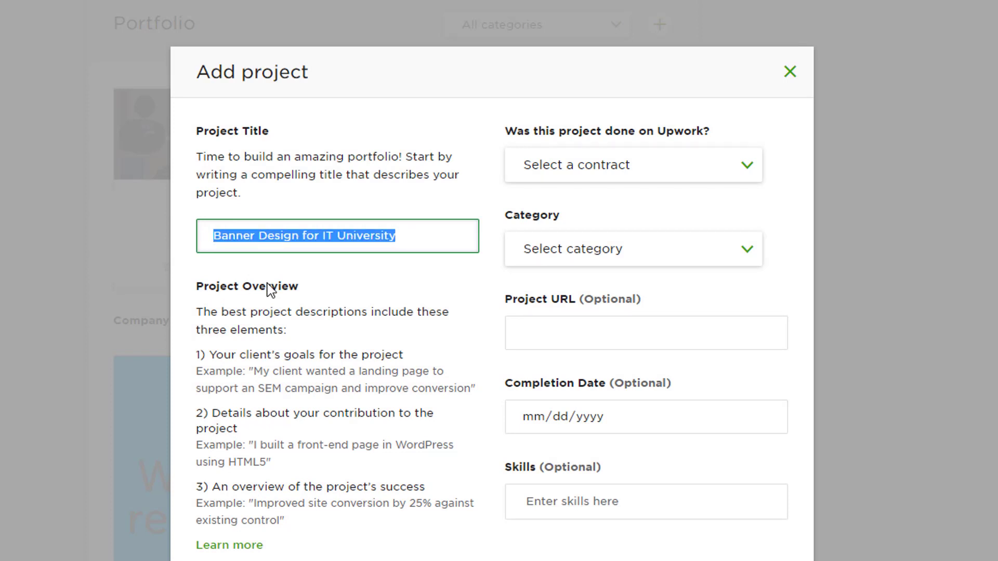
{"action": "type", "text": "wordpres"}
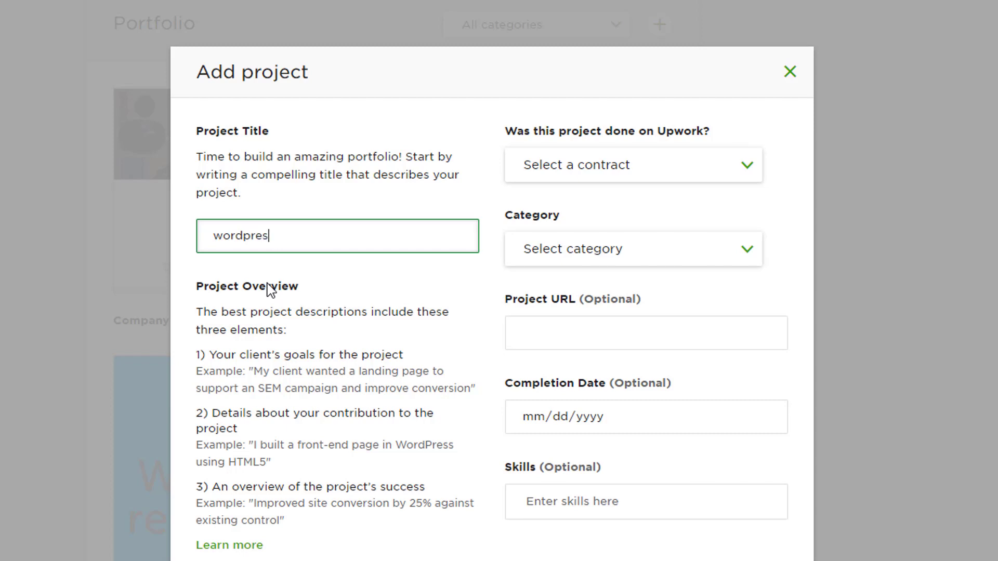
{"action": "type", "text": "s site for online fashion "}
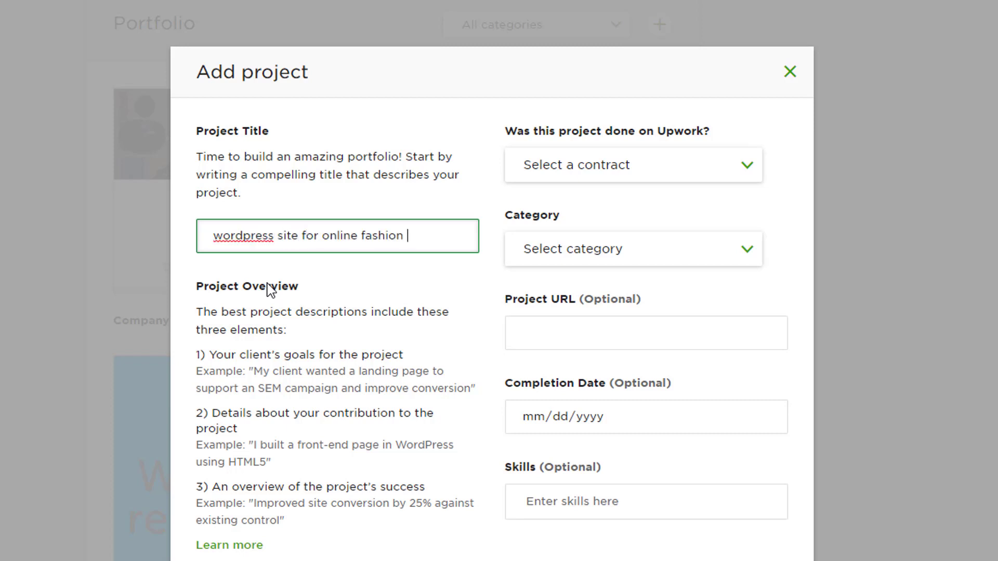
{"action": "type", "text": "shop"}
{"action": "left_click", "coordinate": [386, 271]}
Take "for online fashion shop" out of the project title and put it back in the same place
{"action": "left_click", "coordinate": [239, 233]}
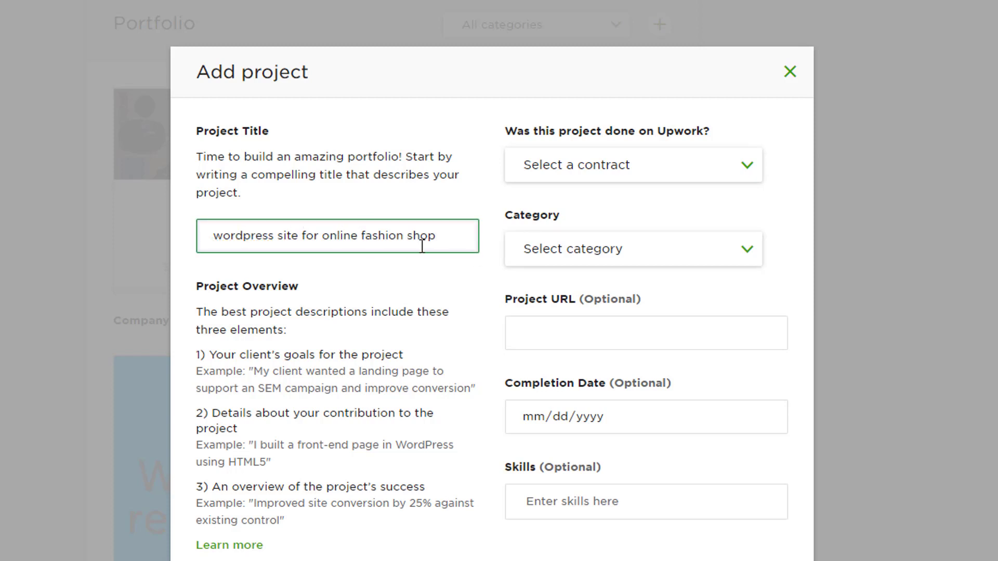
{"action": "left_click_drag", "start_coordinate": [303, 238], "coordinate": [445, 247]}
{"action": "key", "text": "ctrl+c"}
{"action": "key", "text": "BackSpace"}
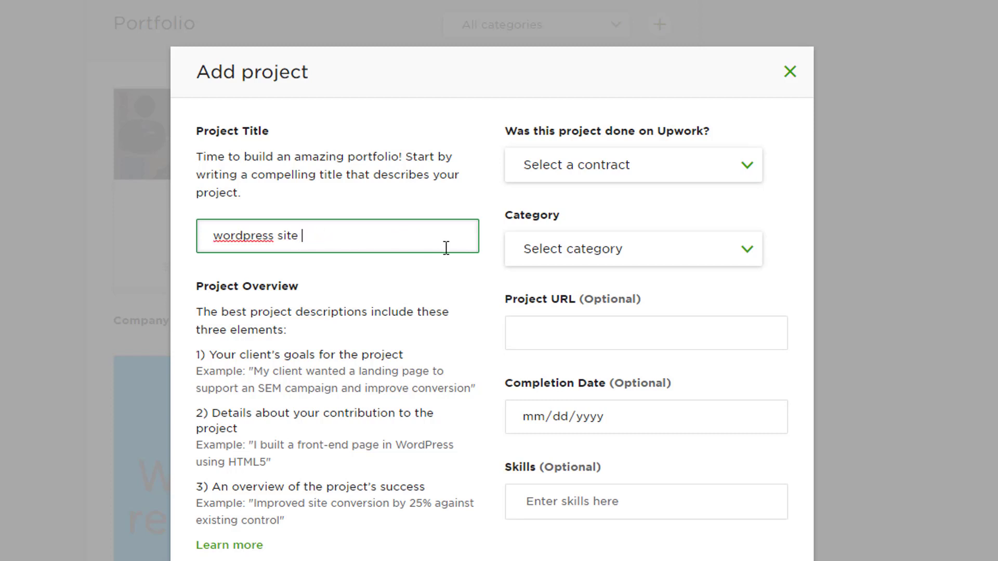
{"action": "left_click", "coordinate": [270, 264]}
{"action": "left_click", "coordinate": [328, 238]}
{"action": "key", "text": "ctrl+v"}
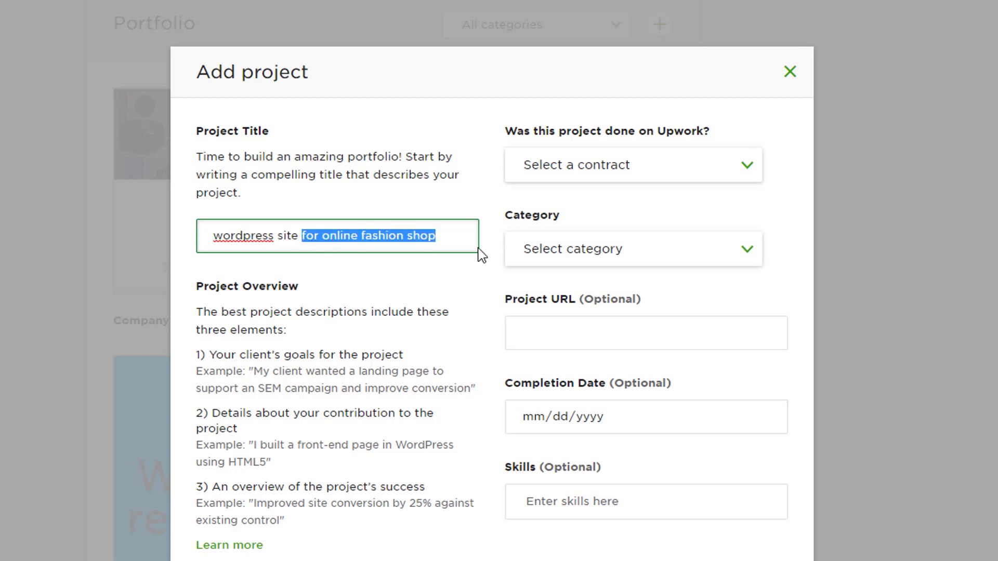
{"action": "left_click", "coordinate": [436, 233]}
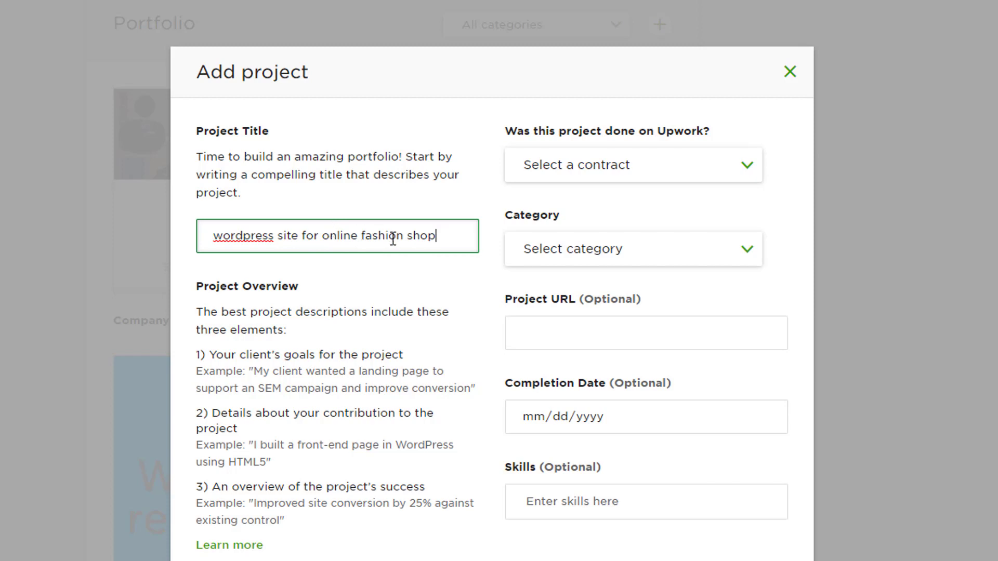
{"action": "left_click", "coordinate": [363, 279]}
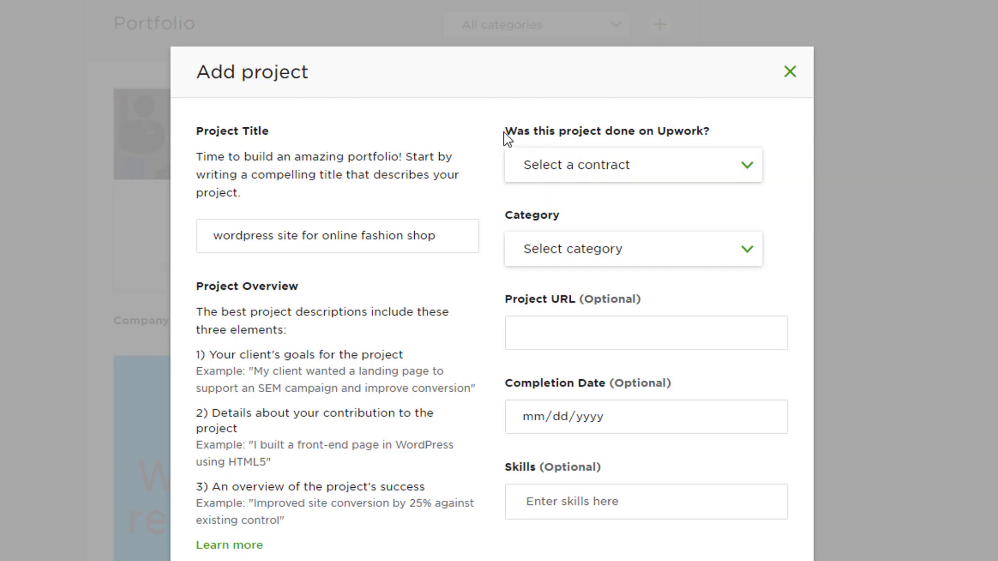
Examine the list of contracts offered for the question whether the project was done on Upwork, without choosing one
{"action": "left_click_drag", "start_coordinate": [508, 132], "coordinate": [618, 141]}
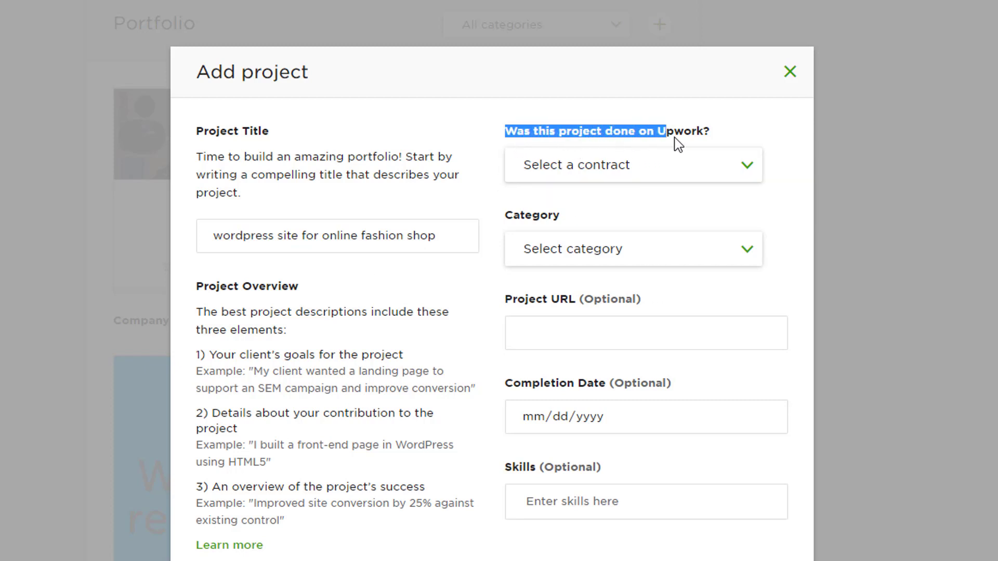
{"action": "left_click", "coordinate": [717, 140]}
{"action": "left_click", "coordinate": [685, 177]}
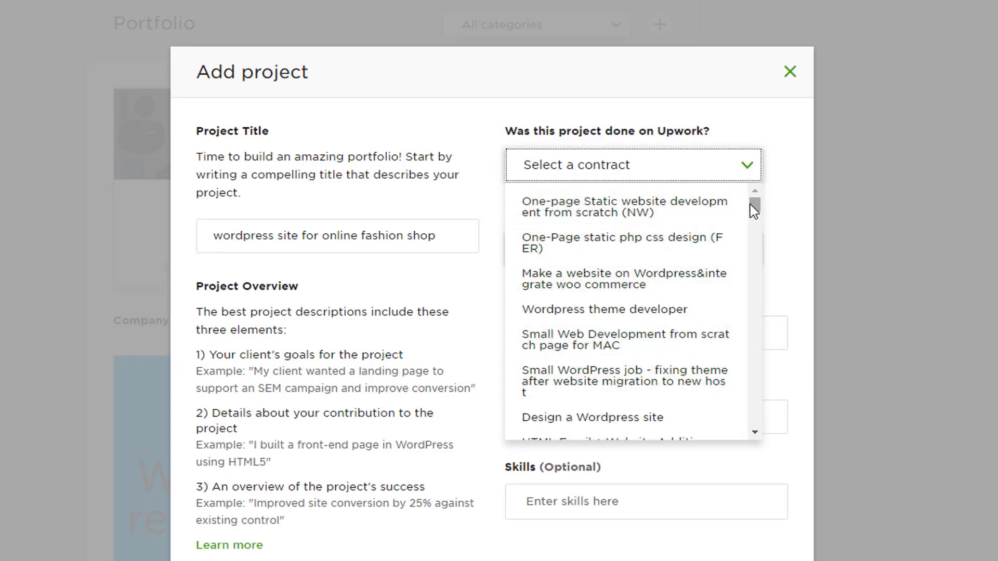
{"action": "left_click", "coordinate": [753, 241]}
{"action": "left_click_drag", "start_coordinate": [751, 235], "coordinate": [749, 129]}
{"action": "left_click", "coordinate": [752, 135]}
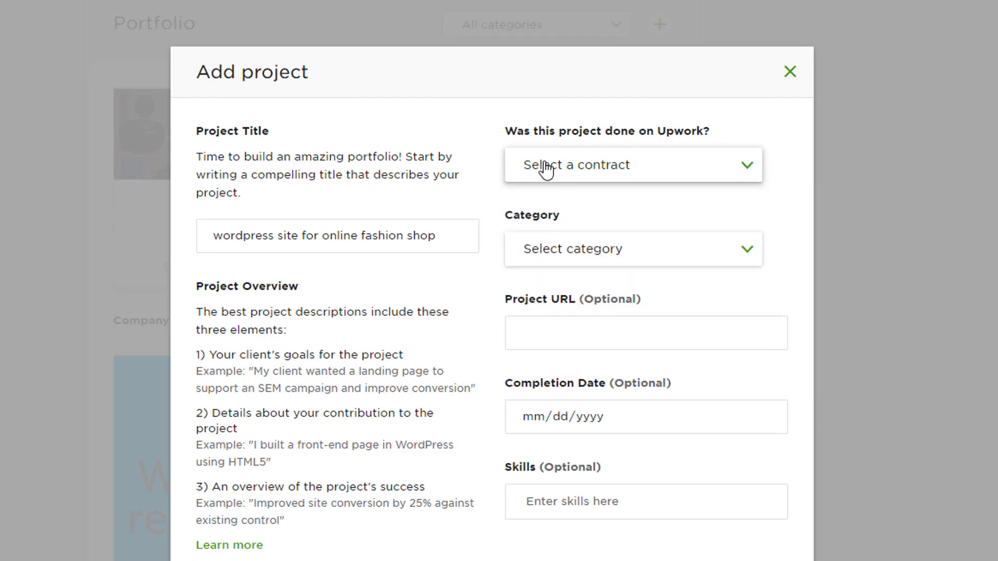
{"action": "left_click", "coordinate": [614, 172]}
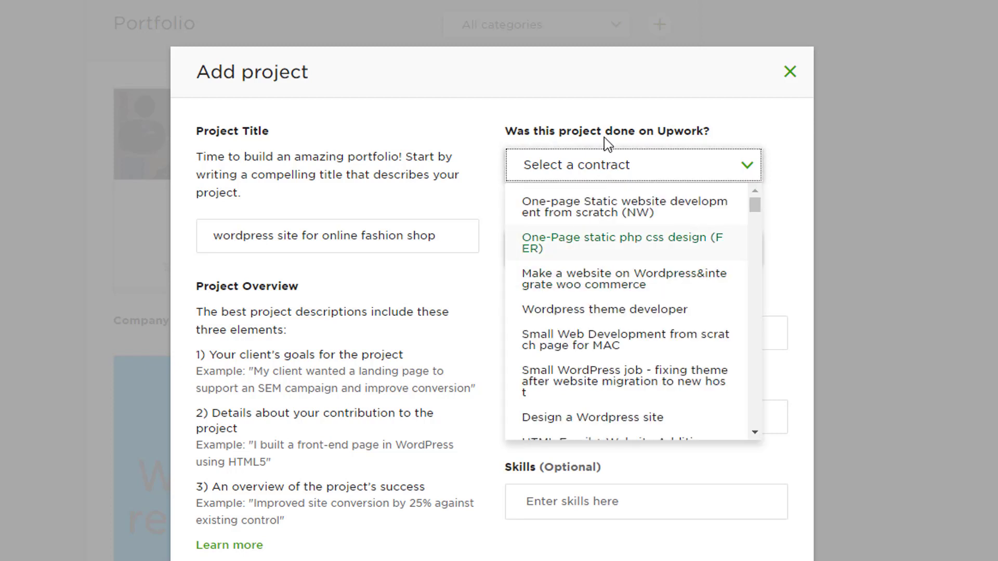
{"action": "left_click", "coordinate": [728, 117]}
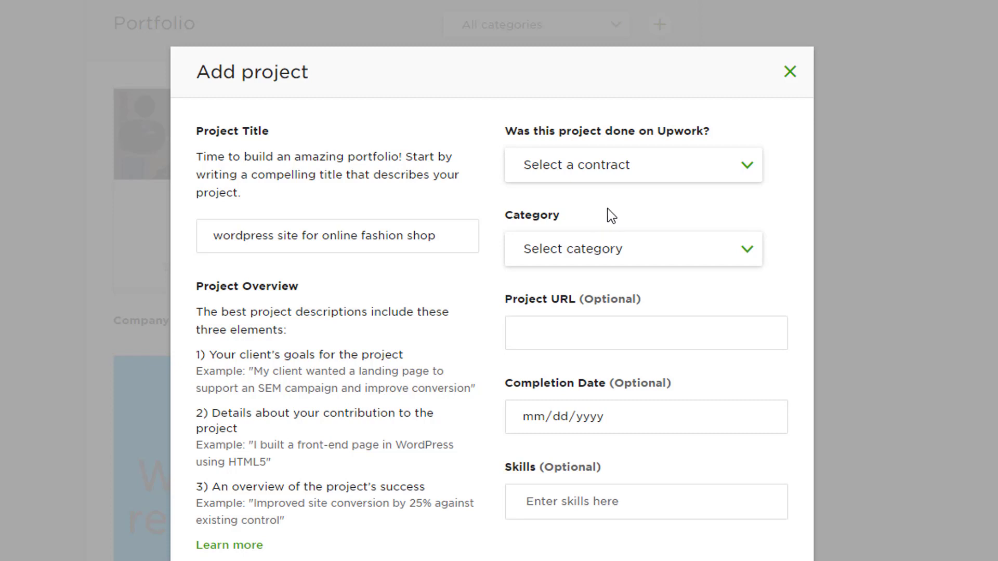
Look through the project categories and set the category to Web, Mobile & Software Dev
{"action": "scroll", "coordinate": [643, 236], "scroll_direction": "down", "scroll_amount": 2}
{"action": "left_click", "coordinate": [581, 173]}
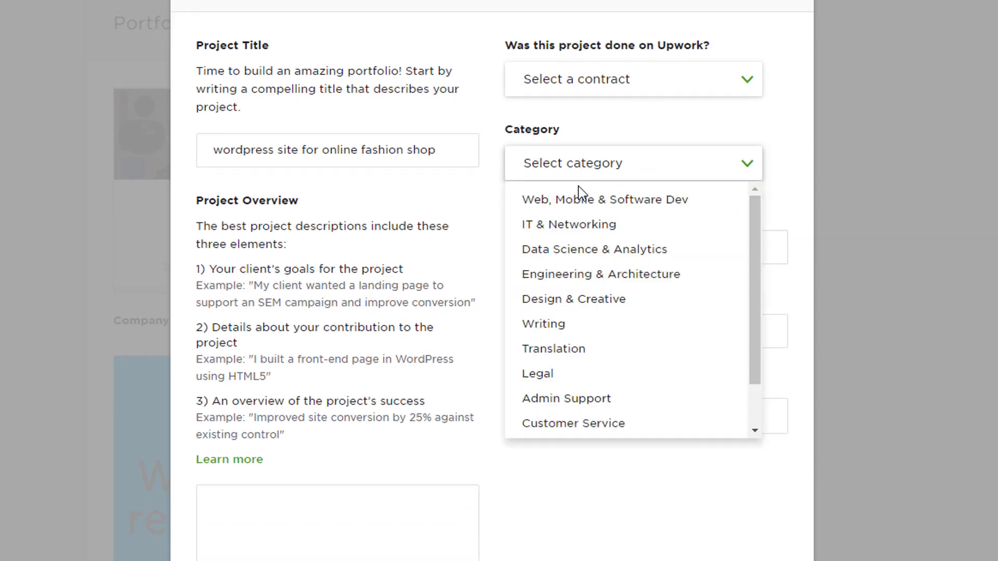
{"action": "mouse_move", "coordinate": [753, 219]}
{"action": "left_mouse_down"}
{"action": "mouse_move", "coordinate": [748, 292]}
{"action": "mouse_move", "coordinate": [753, 218]}
{"action": "left_mouse_up"}
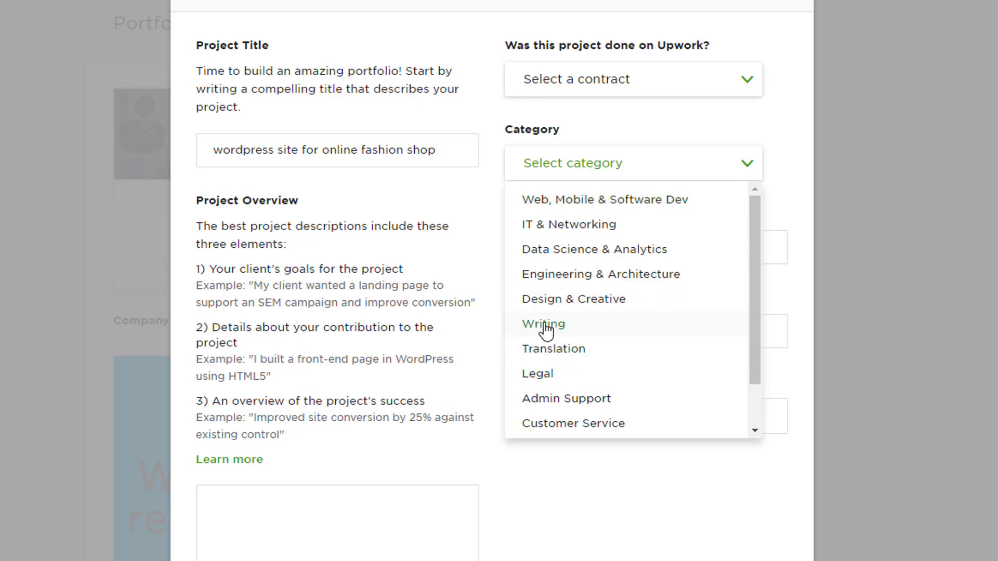
{"action": "scroll", "coordinate": [596, 330], "scroll_direction": "down", "scroll_amount": 1}
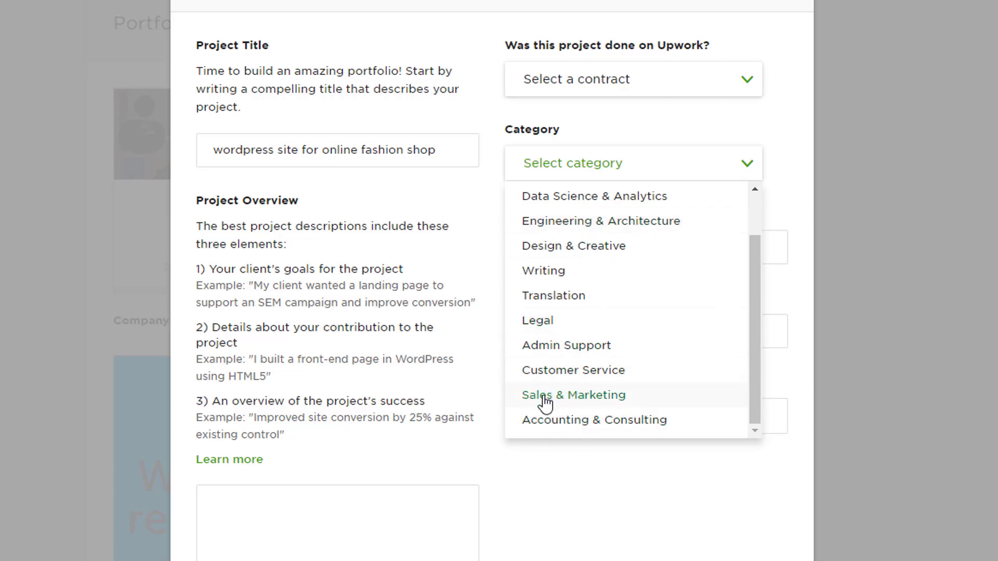
{"action": "scroll", "coordinate": [678, 352], "scroll_direction": "up", "scroll_amount": 2}
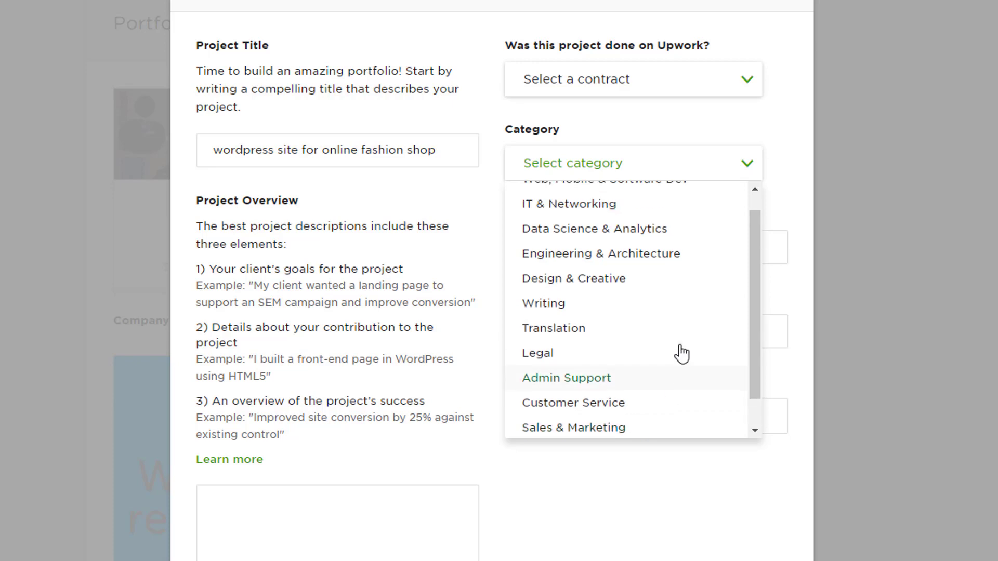
{"action": "scroll", "coordinate": [475, 376], "scroll_direction": "up", "scroll_amount": 2}
{"action": "left_click", "coordinate": [579, 286]}
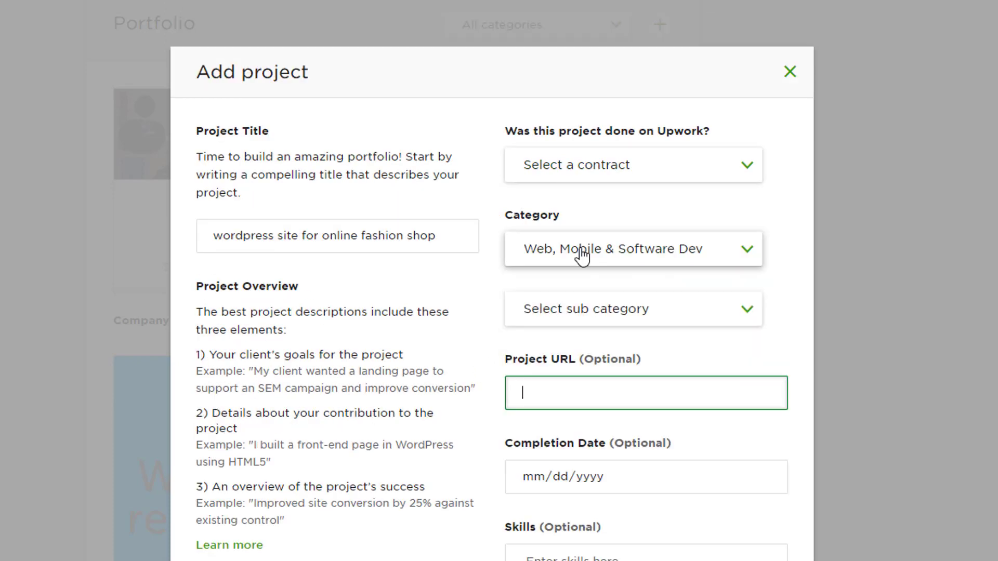
Look through the sub categories and set the project's sub category to Ecommerce Development
{"action": "left_click", "coordinate": [593, 313]}
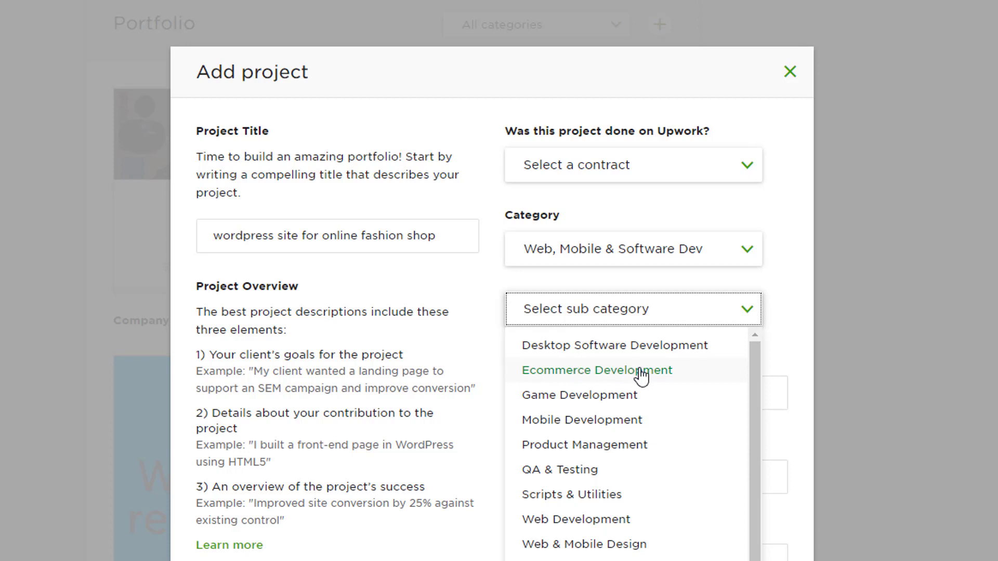
{"action": "left_click_drag", "start_coordinate": [756, 384], "coordinate": [756, 388]}
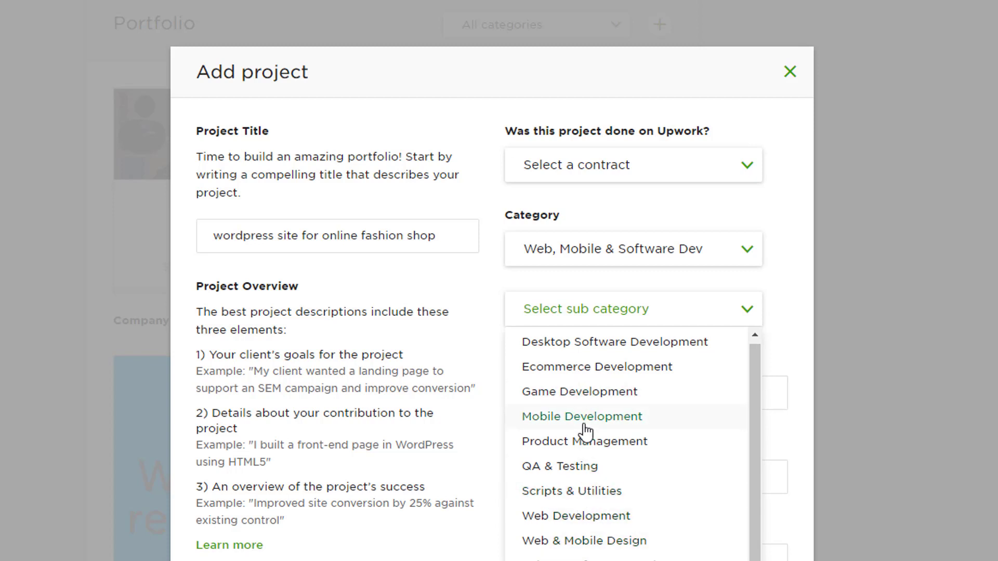
{"action": "scroll", "coordinate": [593, 439], "scroll_direction": "up", "scroll_amount": 1}
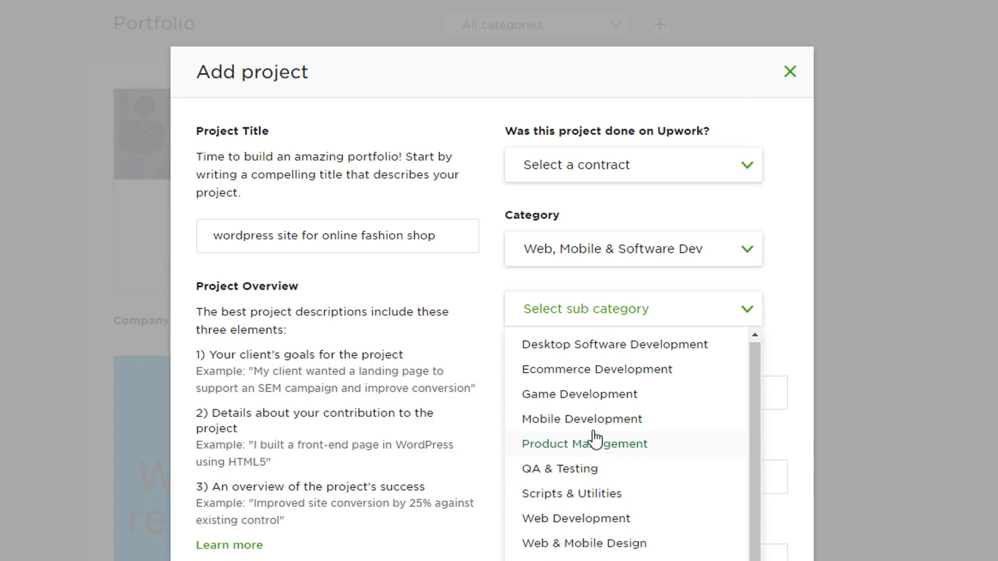
{"action": "left_click", "coordinate": [567, 380]}
{"action": "left_click", "coordinate": [661, 351]}
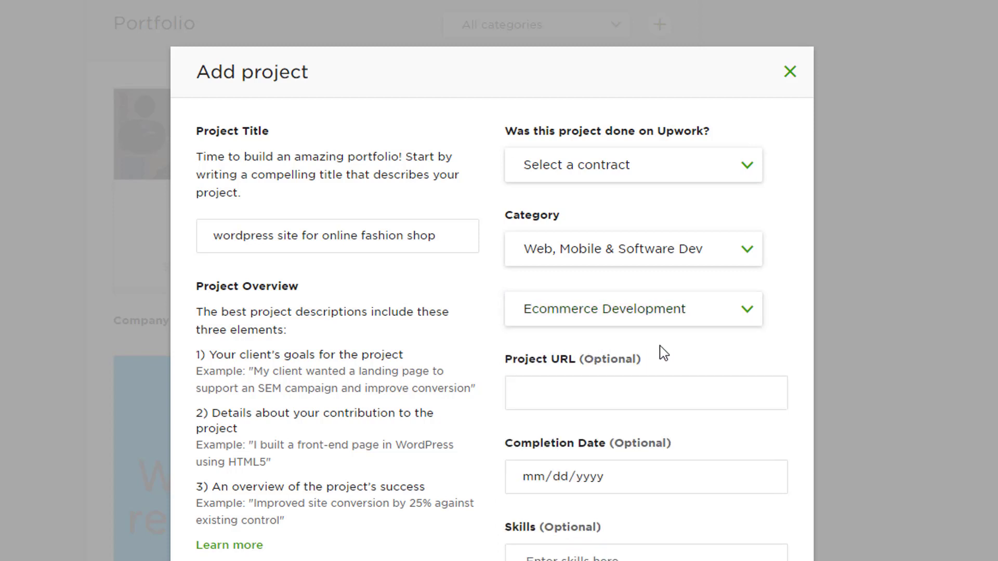
{"action": "scroll", "coordinate": [640, 377], "scroll_direction": "down", "scroll_amount": 2}
{"action": "scroll", "coordinate": [641, 376], "scroll_direction": "down", "scroll_amount": 2}
{"action": "left_click", "coordinate": [547, 218]}
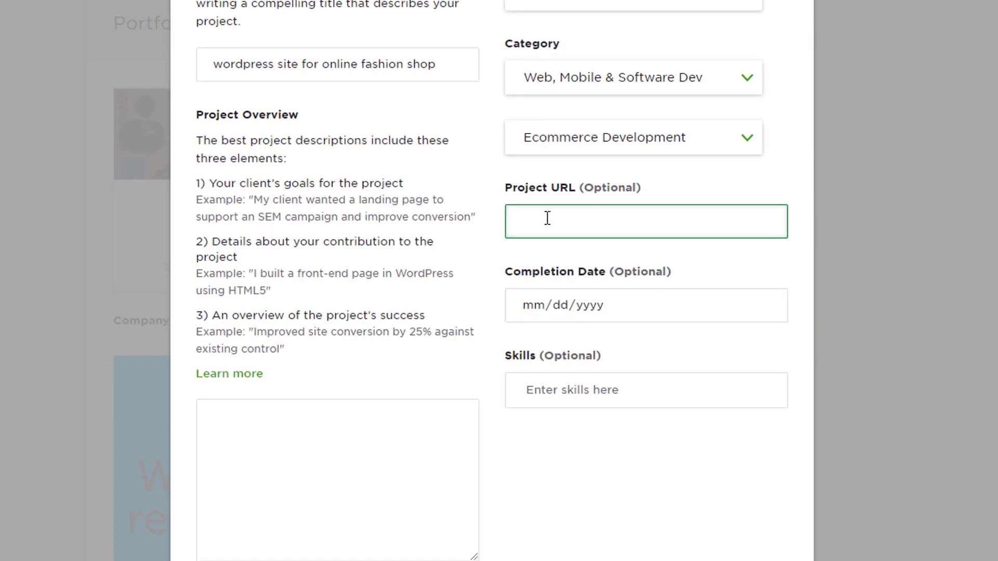
{"action": "left_click", "coordinate": [55, 8]}
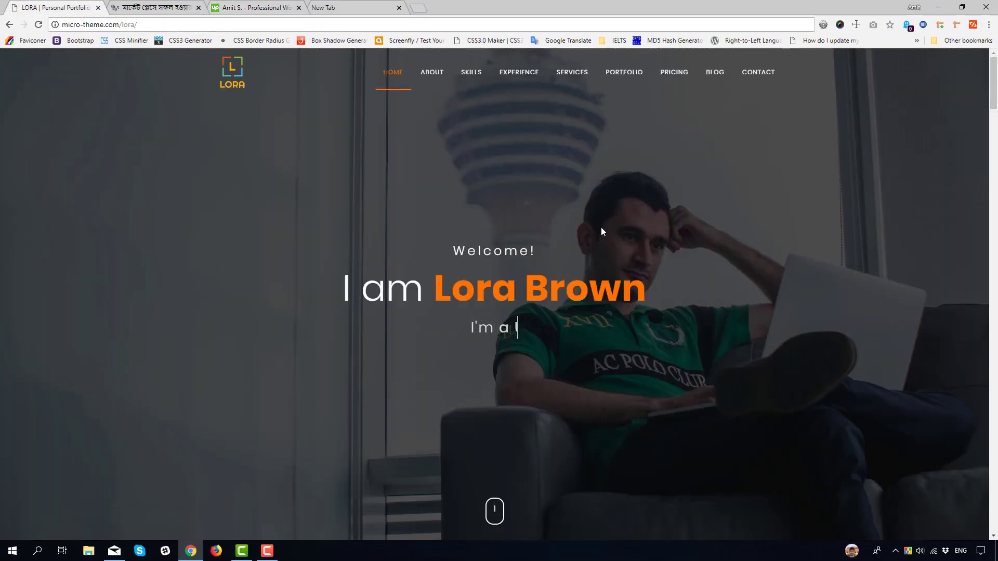
{"action": "left_click", "coordinate": [150, 25]}
{"action": "key", "text": "ctrl+c"}
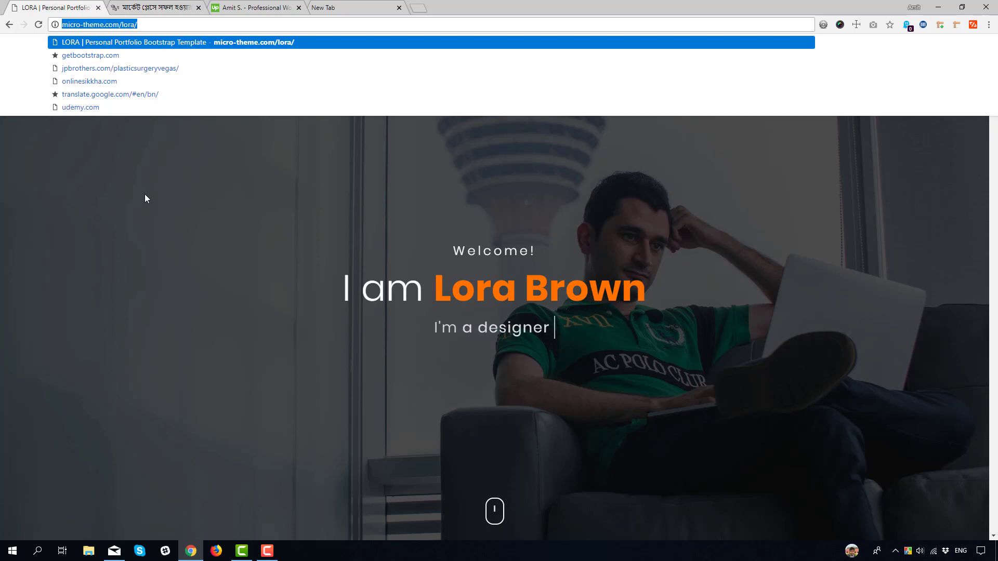
{"action": "left_click", "coordinate": [333, 8]}
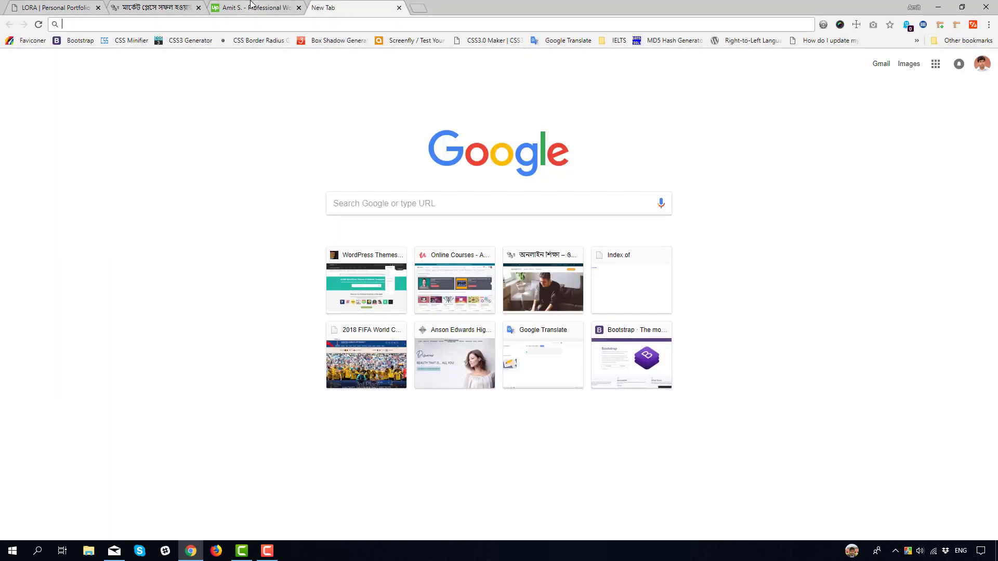
{"action": "left_click", "coordinate": [253, 8]}
{"action": "key", "text": "ctrl+v"}
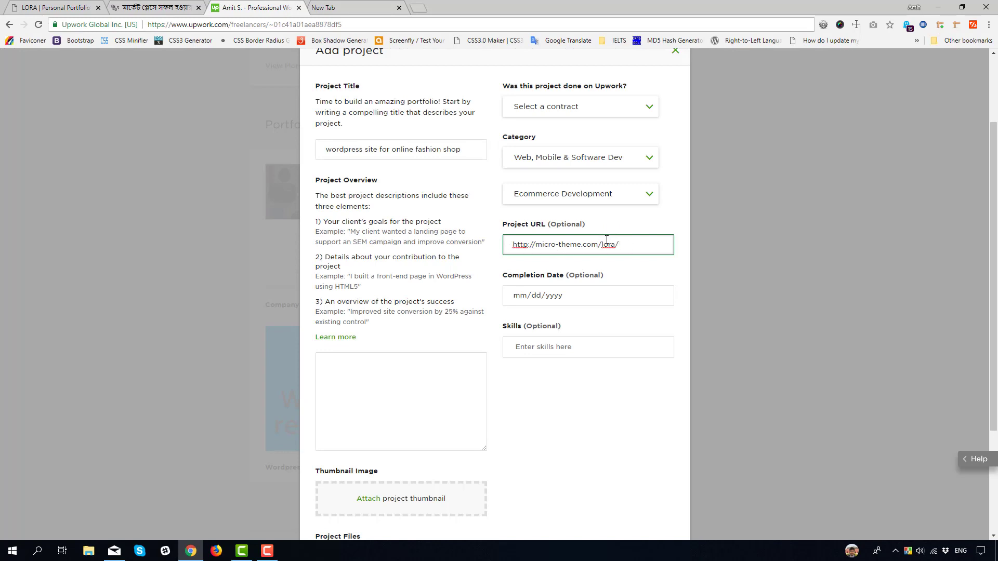
{"action": "left_click_drag", "start_coordinate": [325, 152], "coordinate": [476, 151]}
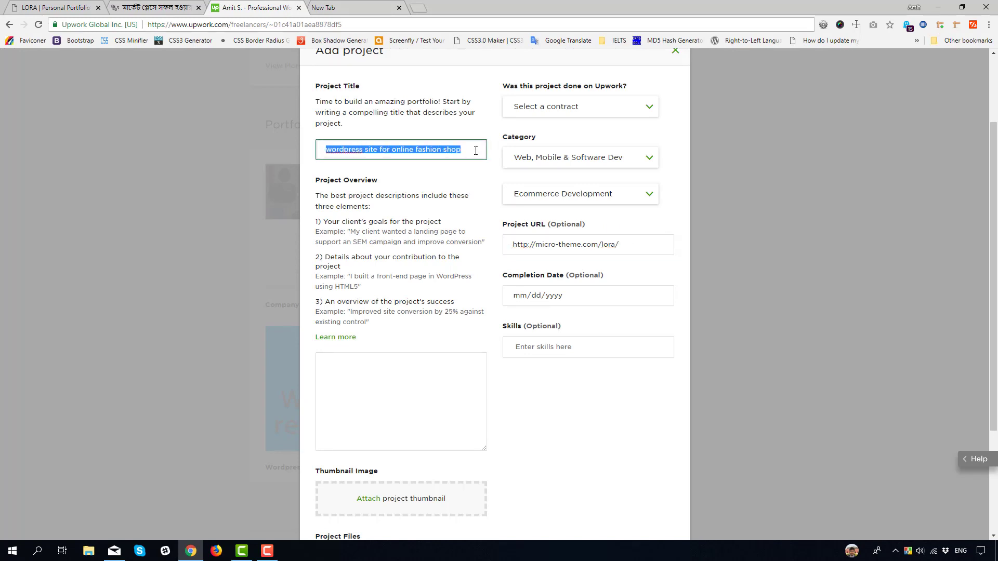
{"action": "left_click", "coordinate": [425, 152]}
{"action": "left_click", "coordinate": [565, 247]}
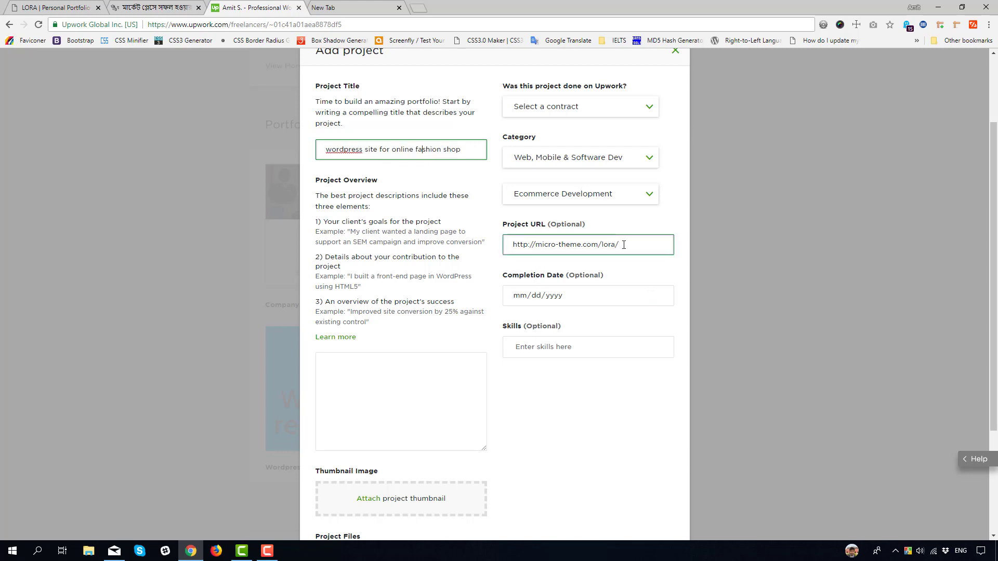
{"action": "left_click_drag", "start_coordinate": [623, 245], "coordinate": [495, 251]}
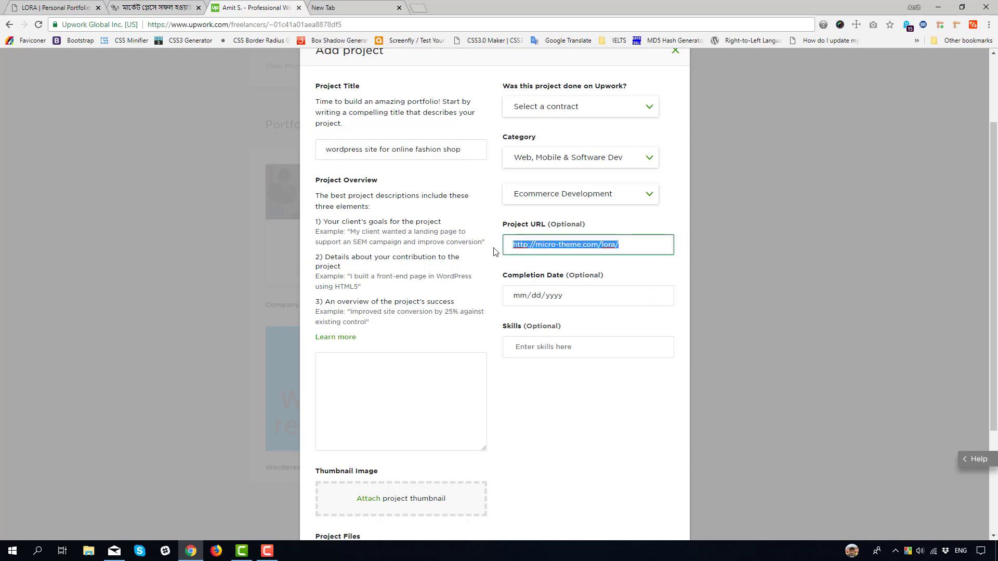
{"action": "left_click", "coordinate": [583, 267]}
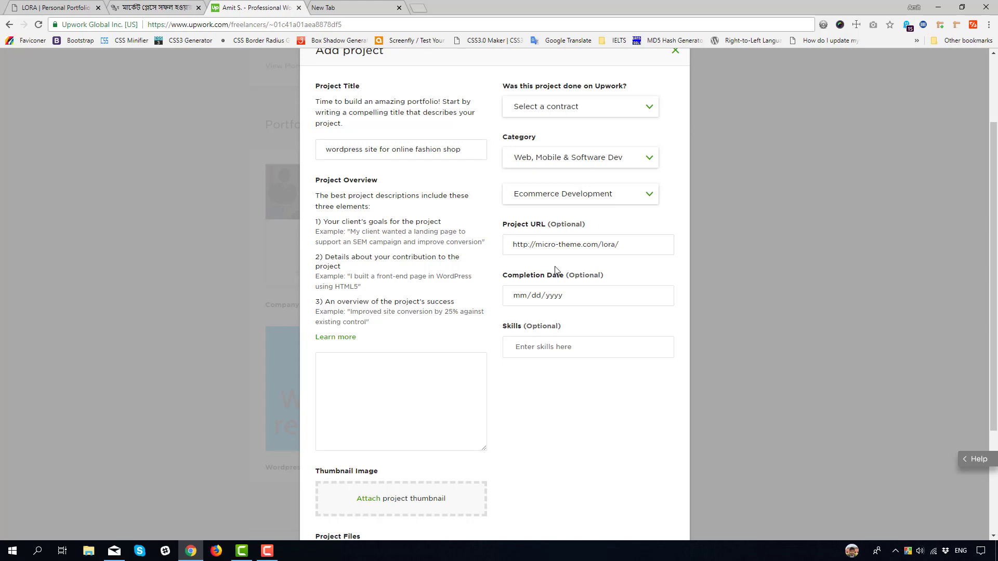
Set the project's completion date to 07/19/2018 using the calendar
{"action": "left_click", "coordinate": [600, 240]}
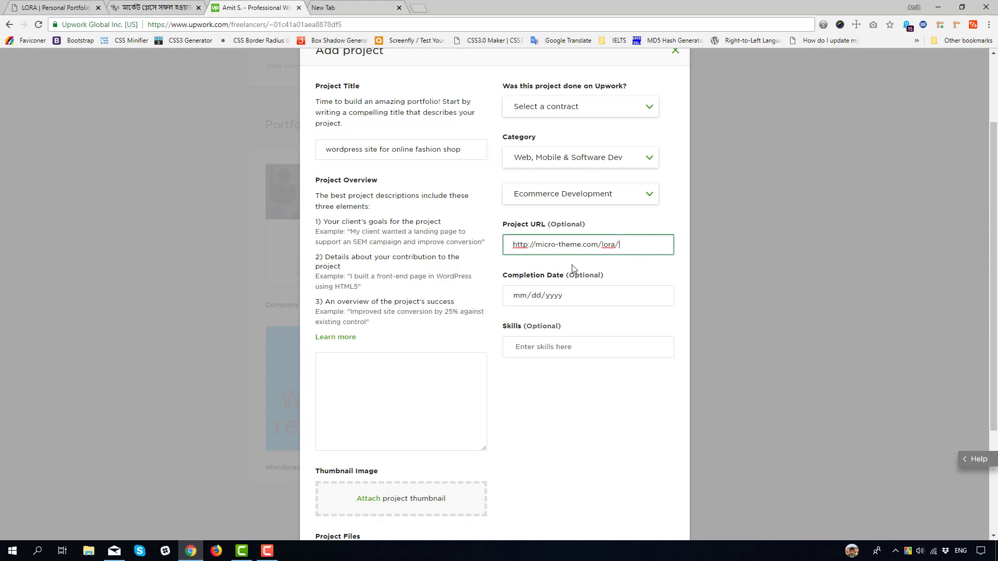
{"action": "key", "text": "Tab"}
{"action": "scroll", "coordinate": [566, 258], "scroll_direction": "down", "scroll_amount": 1}
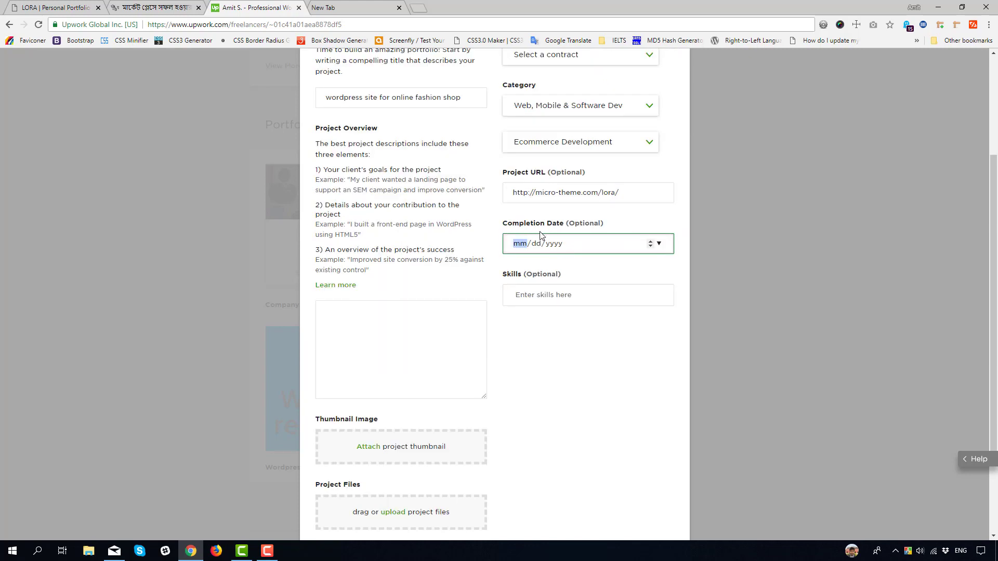
{"action": "left_click", "coordinate": [659, 243]}
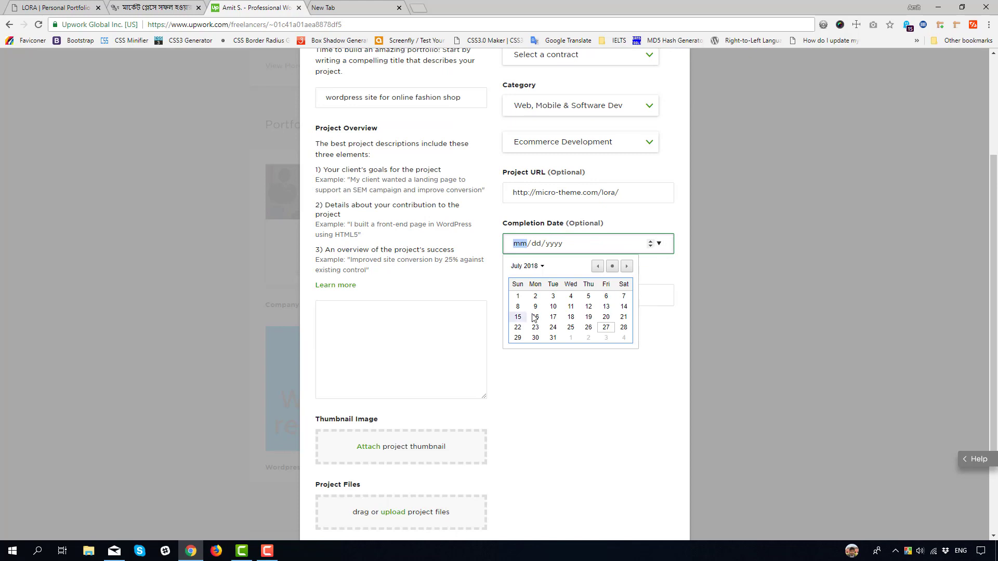
{"action": "left_click", "coordinate": [588, 318]}
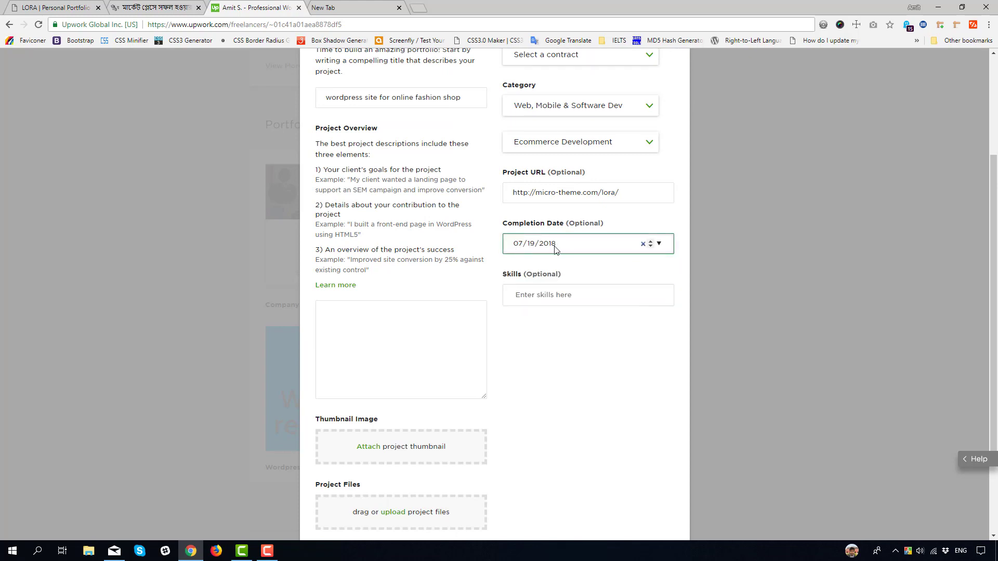
Add WordPress, HTML and PHP as the project's skills, choosing each from the suggestions
{"action": "left_click", "coordinate": [545, 295]}
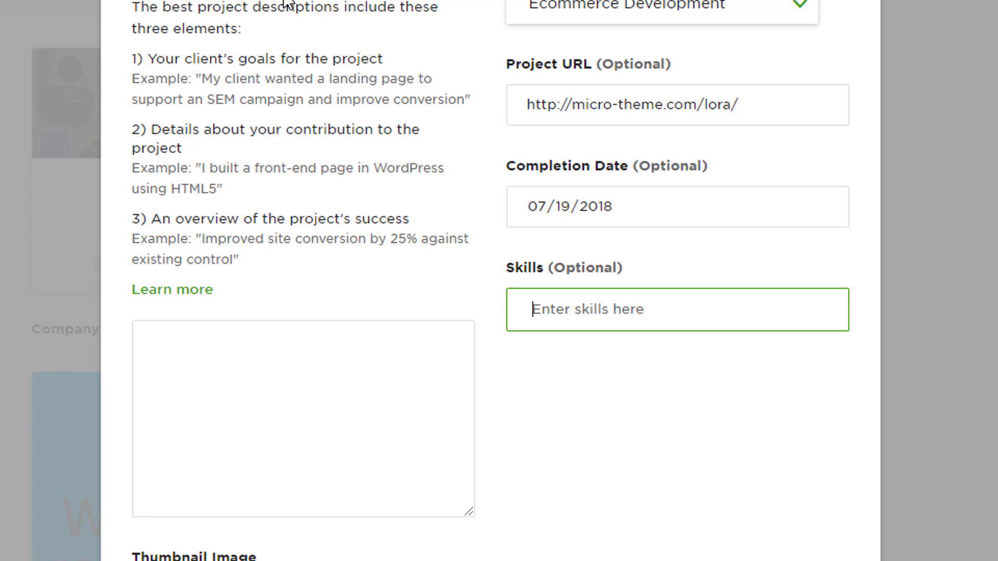
{"action": "type", "text": "wordpress"}
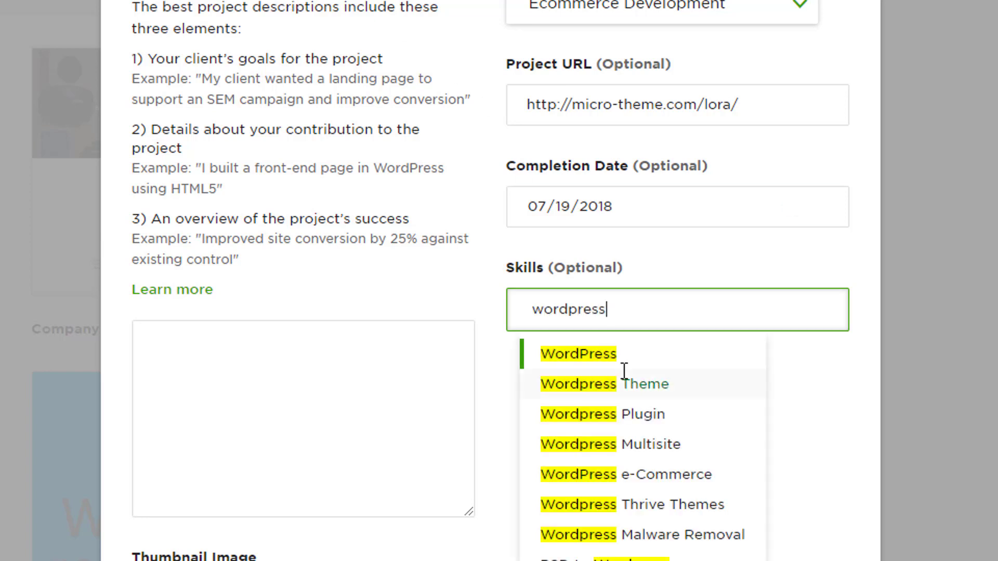
{"action": "left_click", "coordinate": [613, 352]}
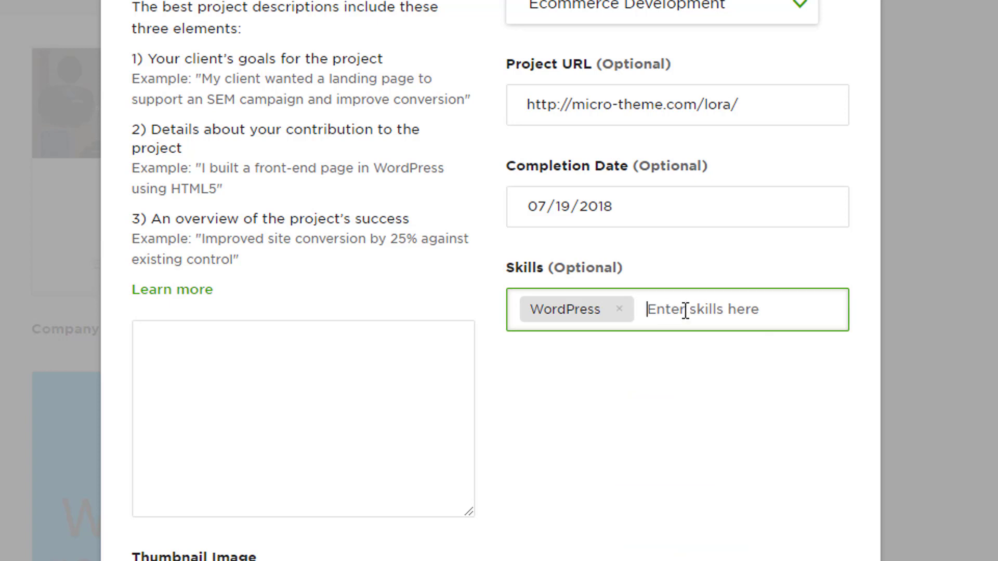
{"action": "type", "text": "html"}
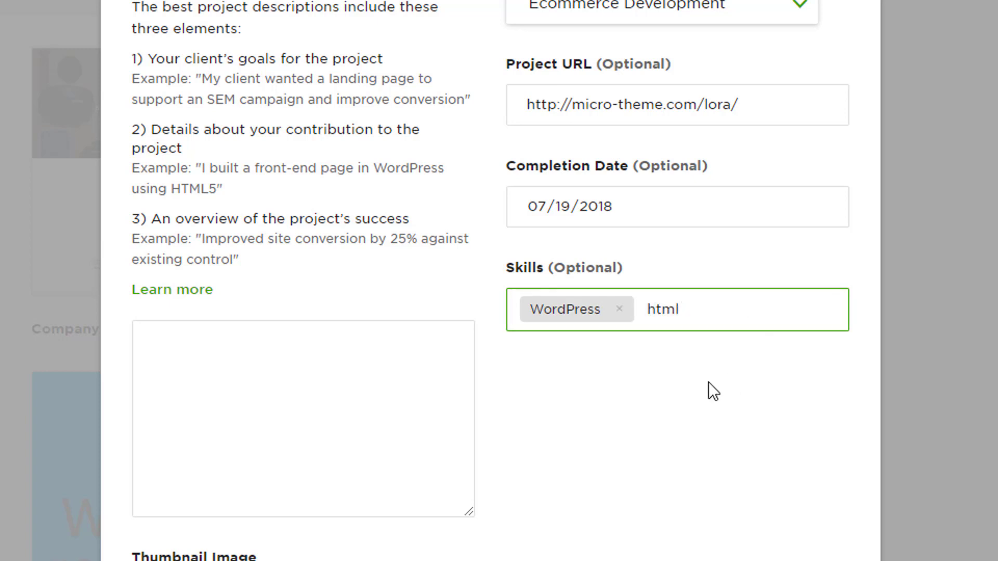
{"action": "left_click", "coordinate": [676, 356]}
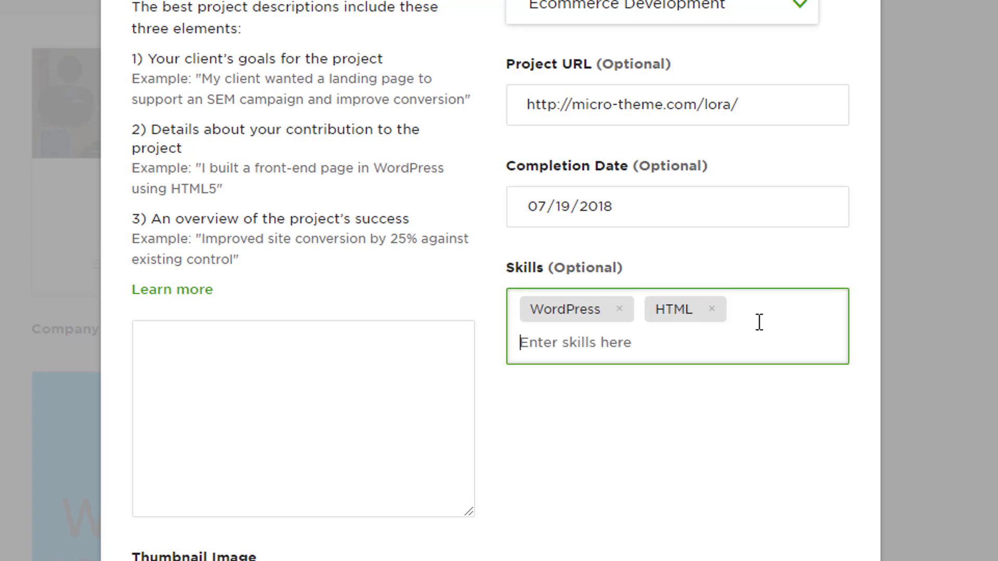
{"action": "type", "text": "php"}
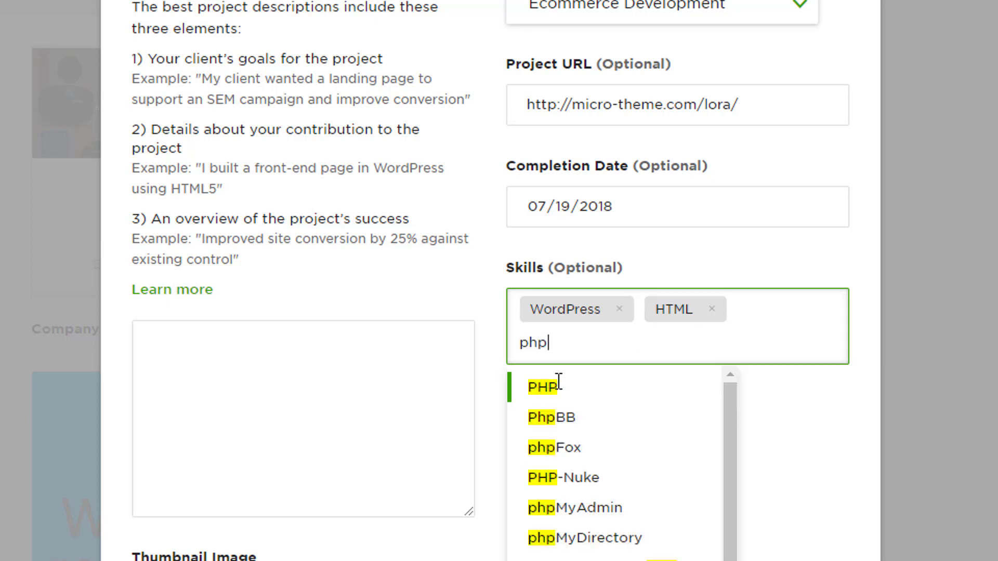
{"action": "left_click", "coordinate": [558, 385]}
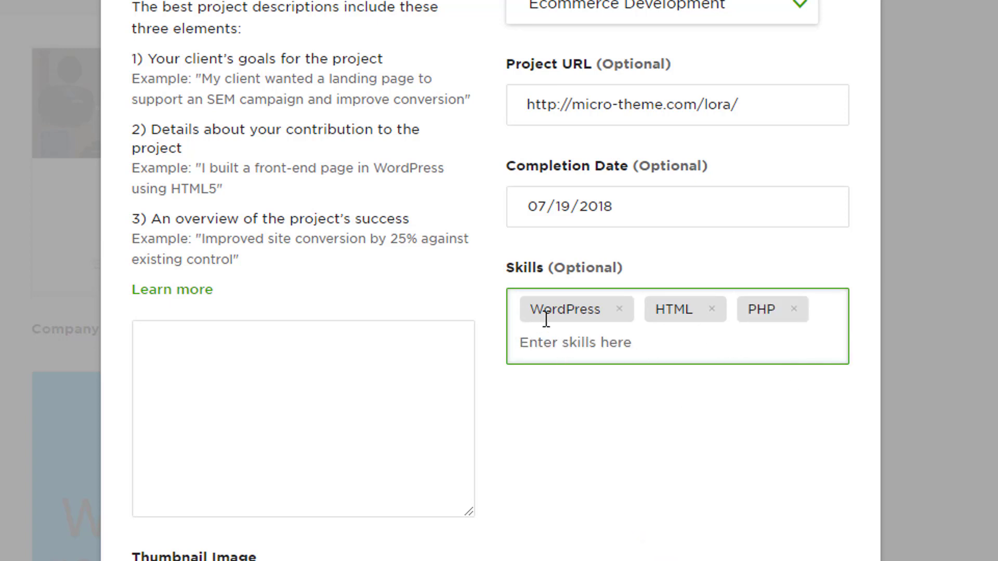
{"action": "left_click", "coordinate": [401, 432]}
{"action": "left_click", "coordinate": [590, 328]}
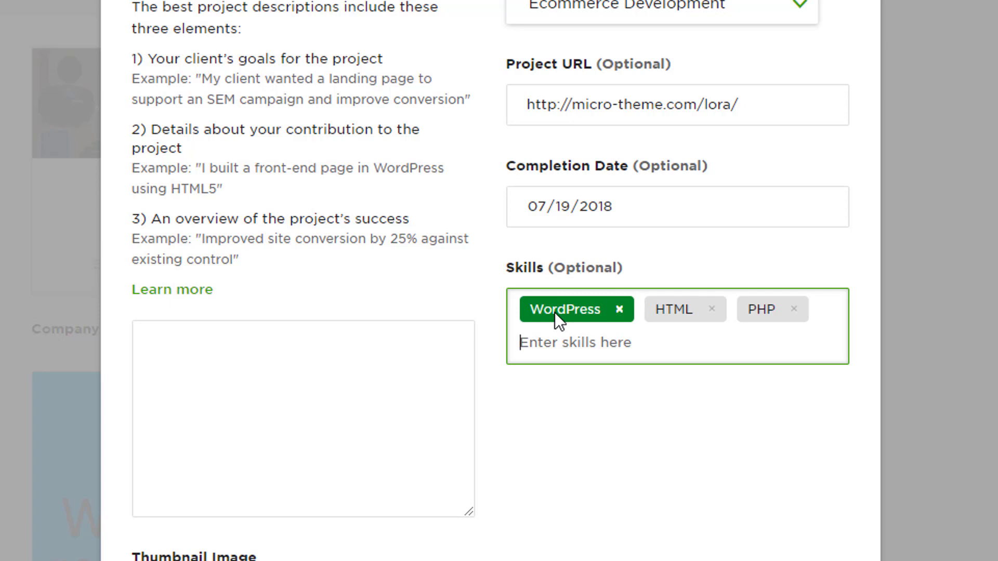
Start the project overview with the sentence "Client gave PSD pages."
{"action": "scroll", "coordinate": [539, 372], "scroll_direction": "down", "scroll_amount": 4}
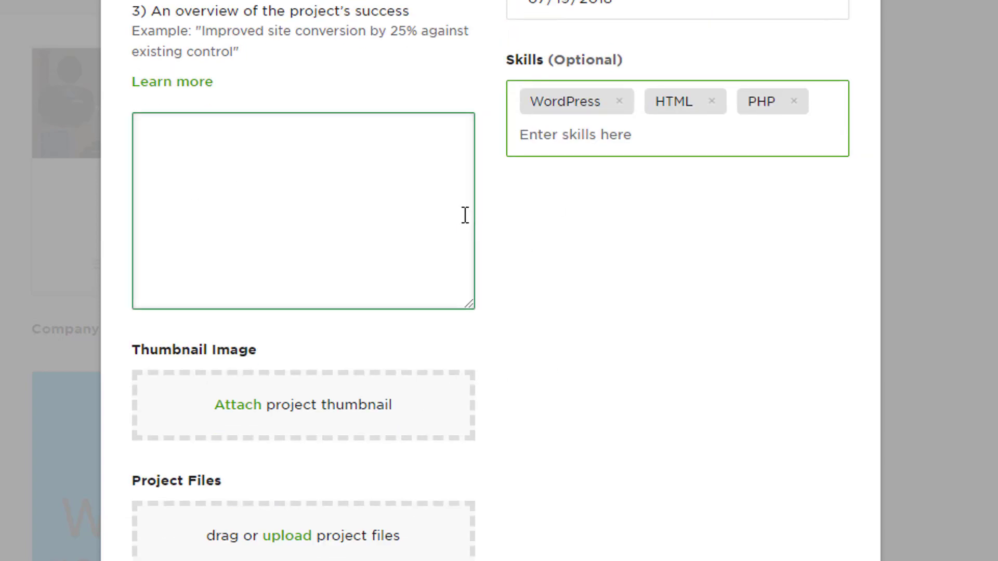
{"action": "scroll", "coordinate": [463, 216], "scroll_direction": "up", "scroll_amount": 2}
{"action": "left_click", "coordinate": [205, 257]}
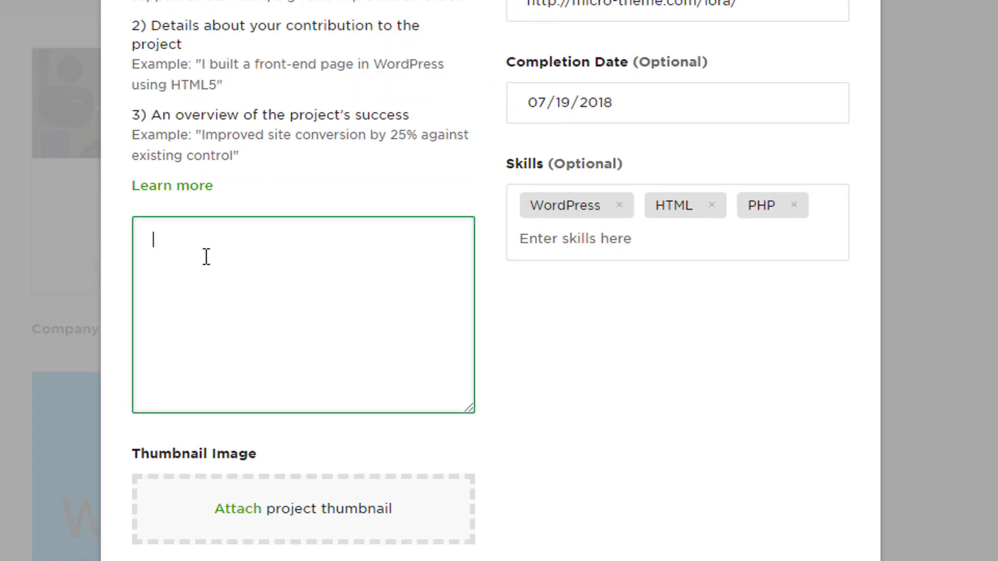
{"action": "scroll", "coordinate": [196, 63], "scroll_direction": "up", "scroll_amount": 2}
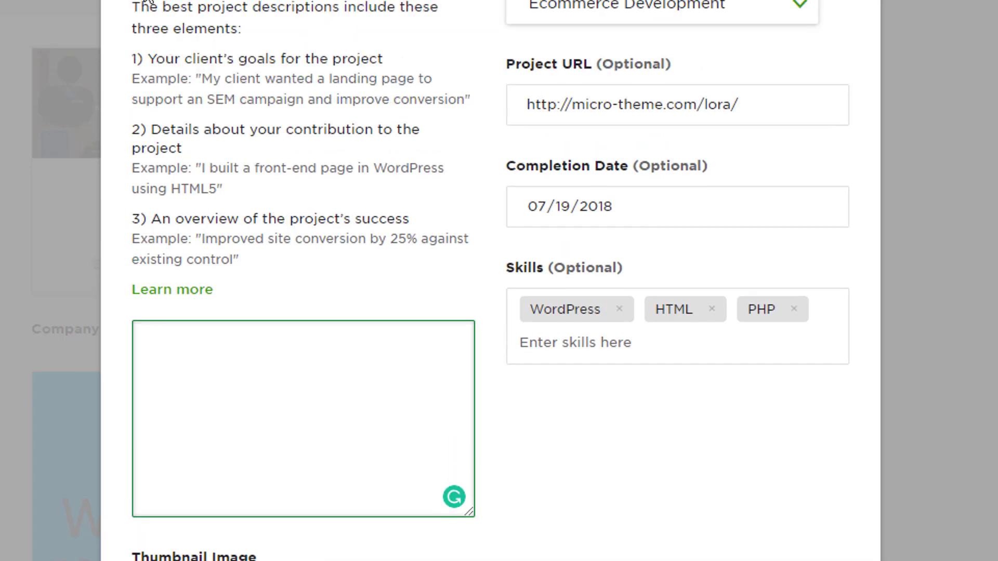
{"action": "triple_click", "coordinate": [258, 0]}
{"action": "key", "text": "Tab"}
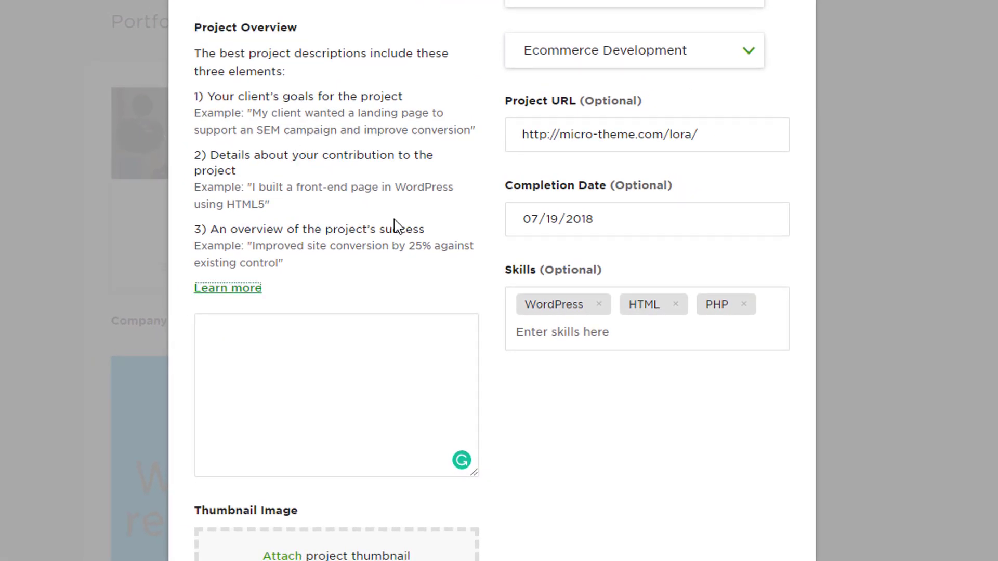
{"action": "left_click", "coordinate": [362, 207]}
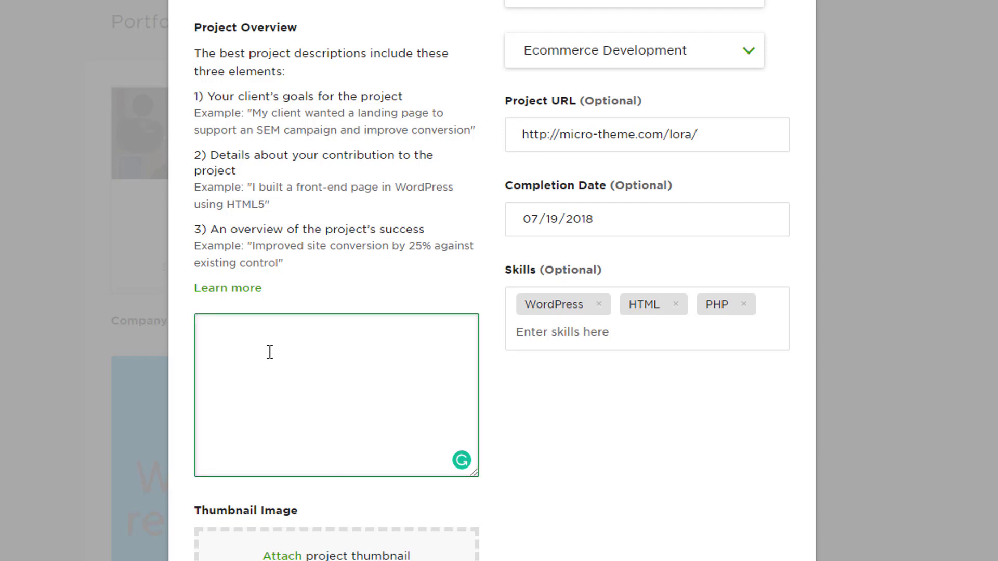
{"action": "type", "text": "ient gave "}
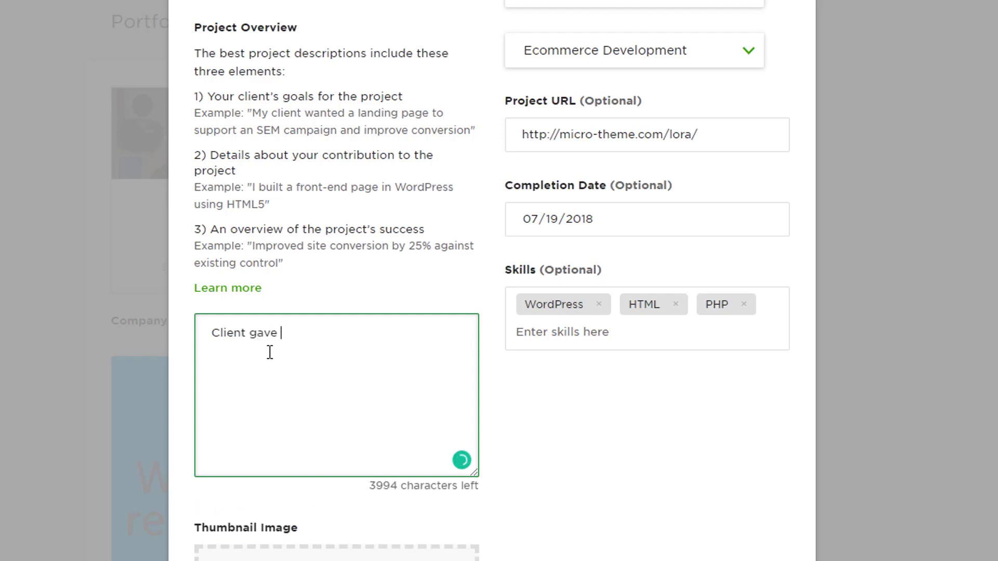
{"action": "type", "text": "PSD pages."}
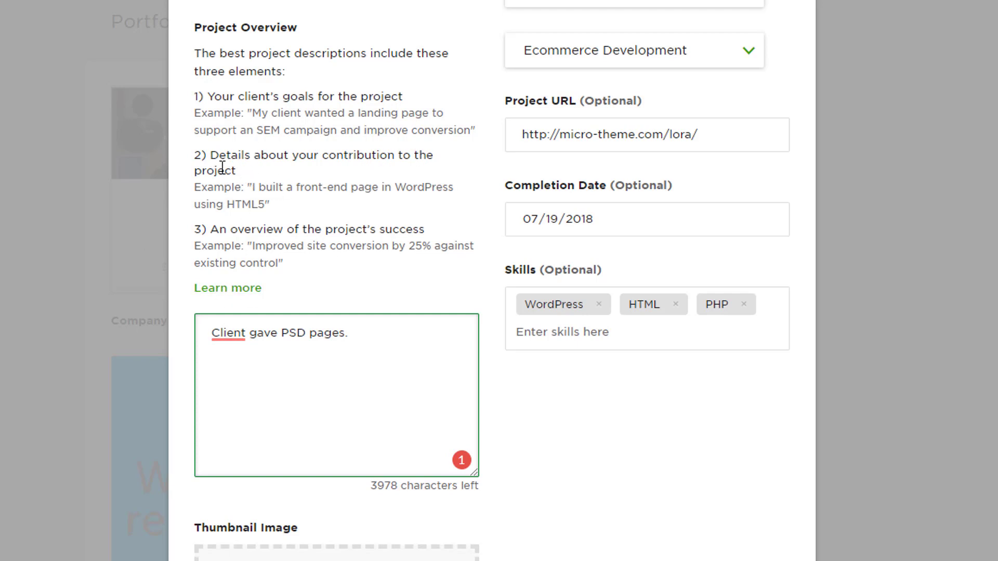
Add the sentence "I used wordpress and woocommerce for develop the site." to the project overview as the contribution details
{"action": "left_click_drag", "start_coordinate": [211, 155], "coordinate": [434, 156]}
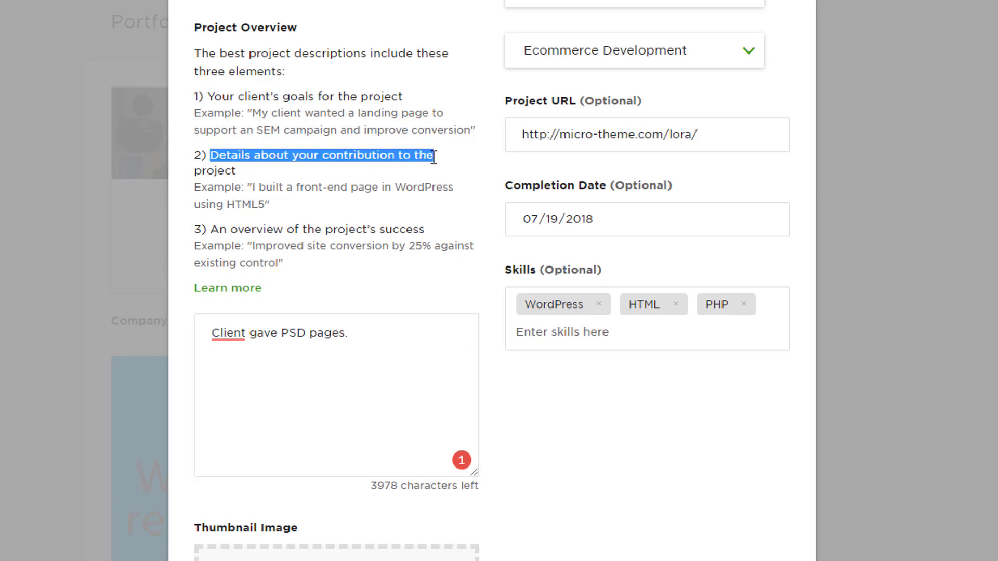
{"action": "left_click", "coordinate": [354, 333]}
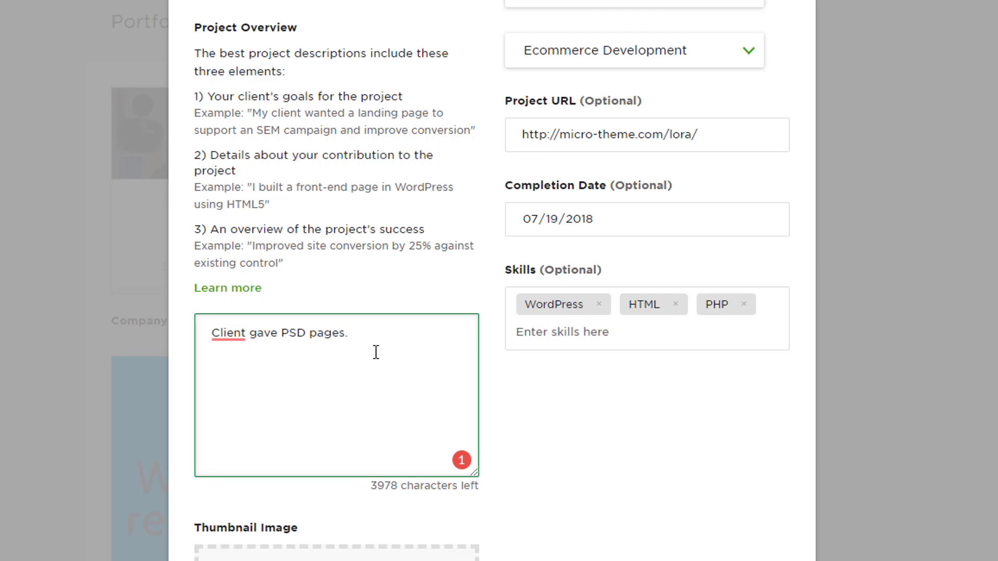
{"action": "left_click_drag", "start_coordinate": [253, 191], "coordinate": [266, 204]}
{"action": "left_click", "coordinate": [329, 352]}
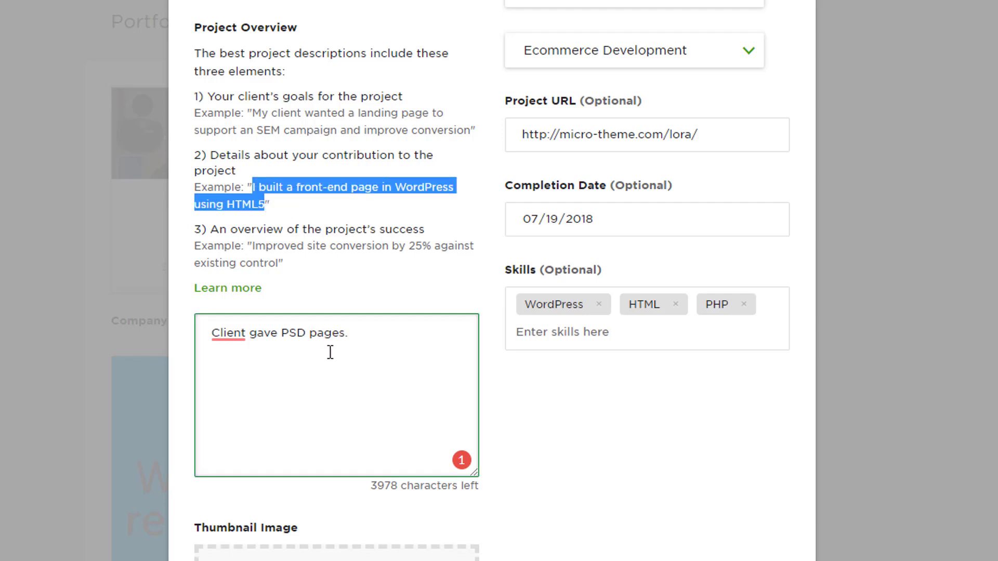
{"action": "type", "text": "I b"}
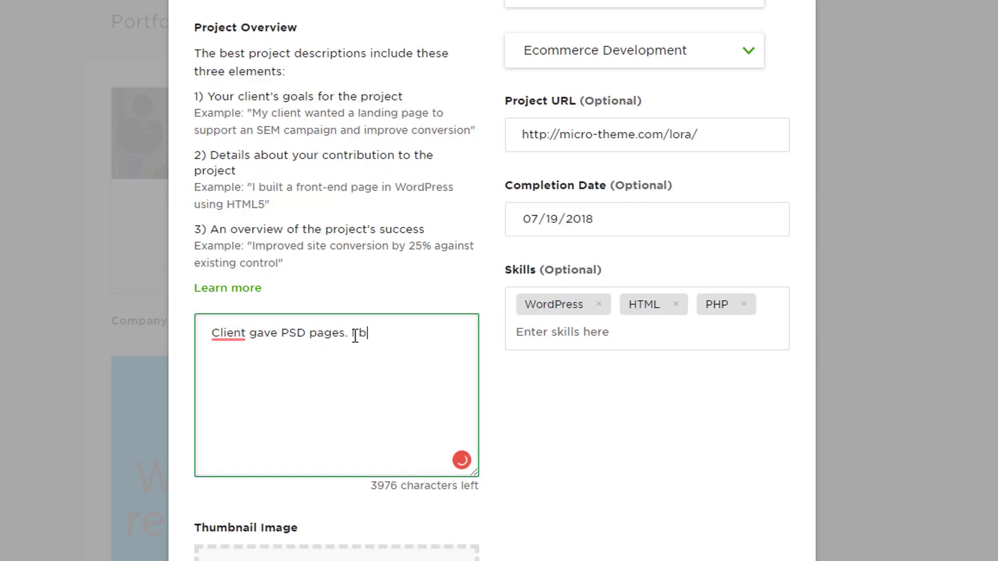
{"action": "key", "text": "BackSpace"}
{"action": "type", "text": "used wordpress and wo"}
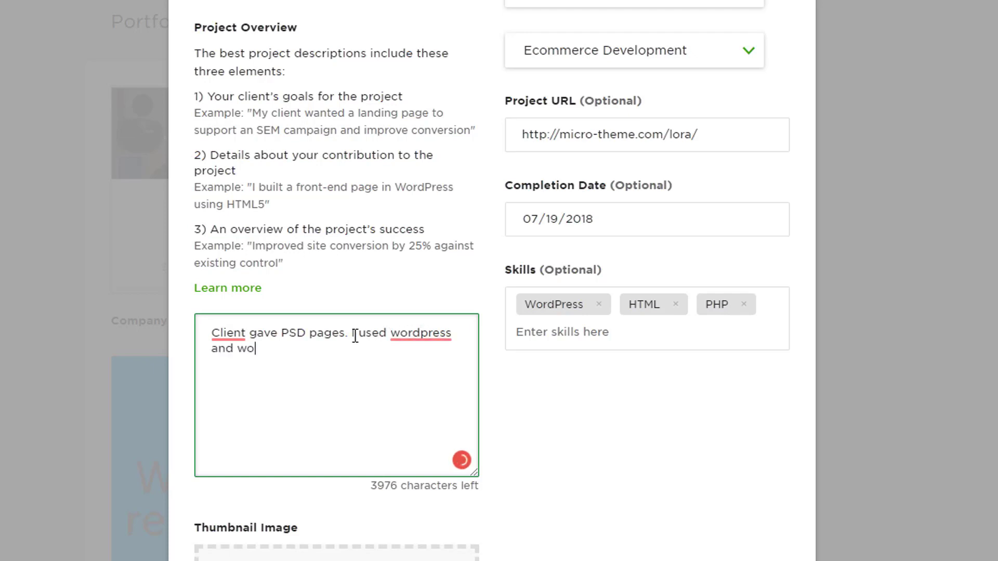
{"action": "type", "text": "ocommerce for deve"}
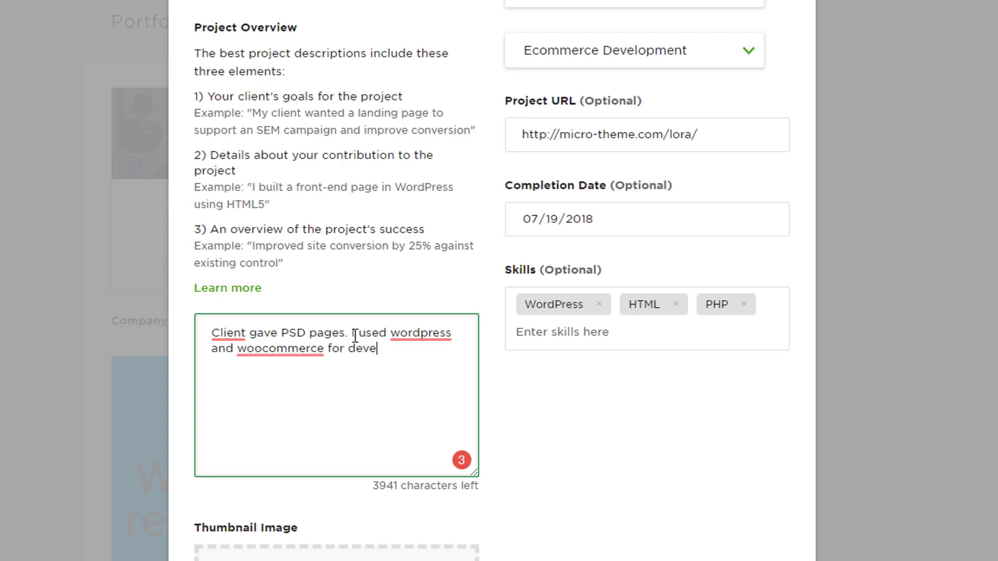
{"action": "type", "text": "lop the si"}
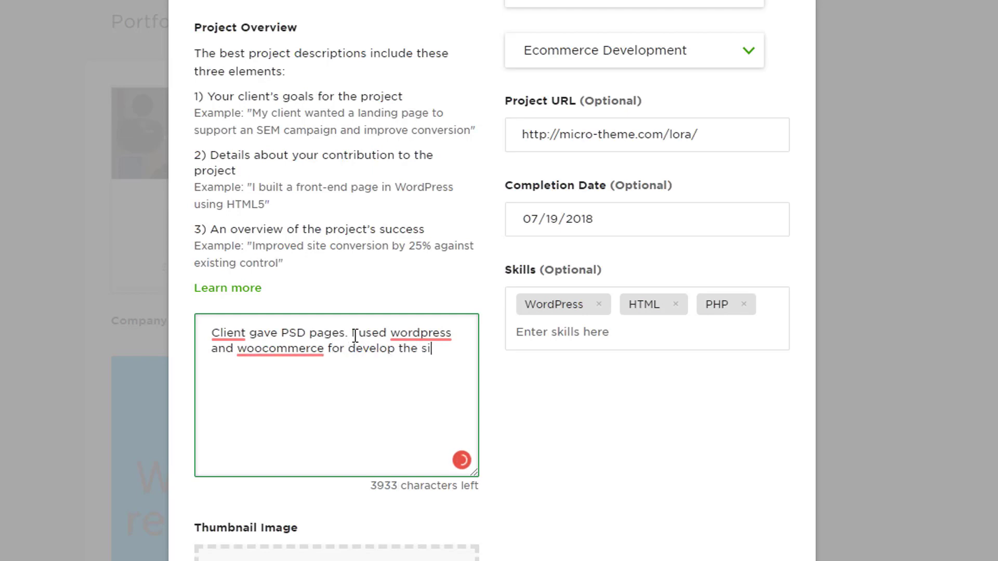
{"action": "type", "text": "te."}
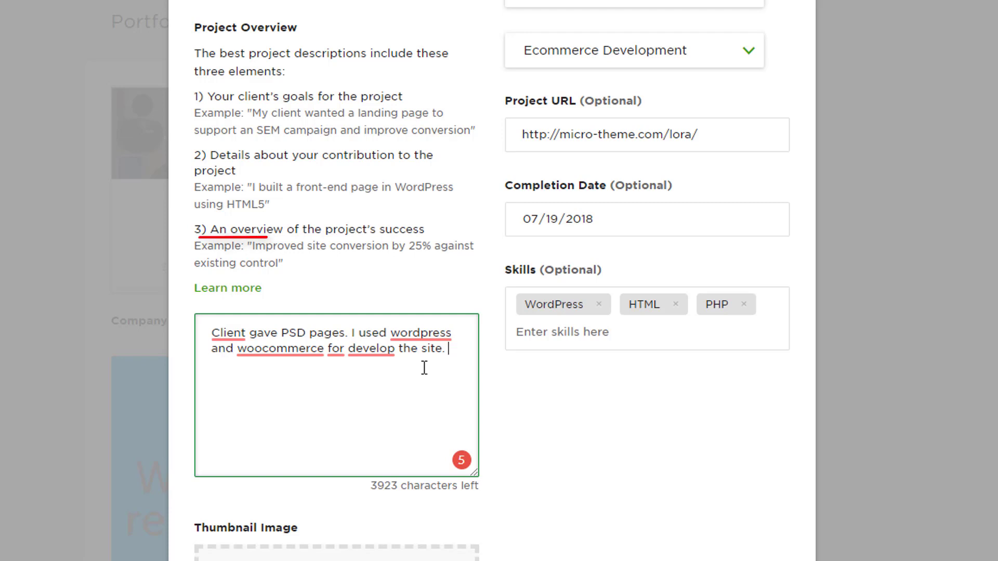
Finish the project overview with the sentence "Client was satisfied." as the account of the project's success
{"action": "type", "text": "Client wa"}
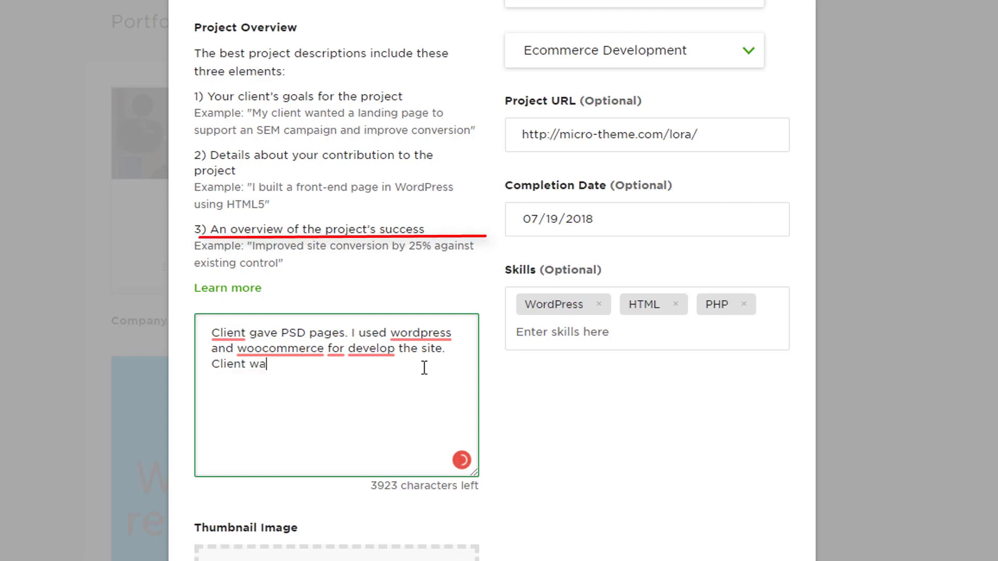
{"action": "type", "text": "s satis"}
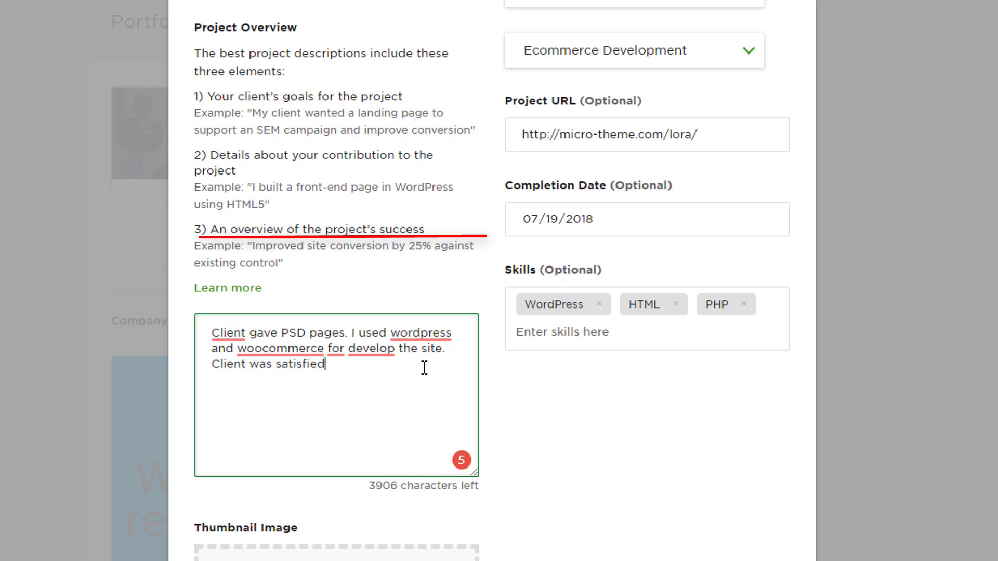
{"action": "type", "text": "fied."}
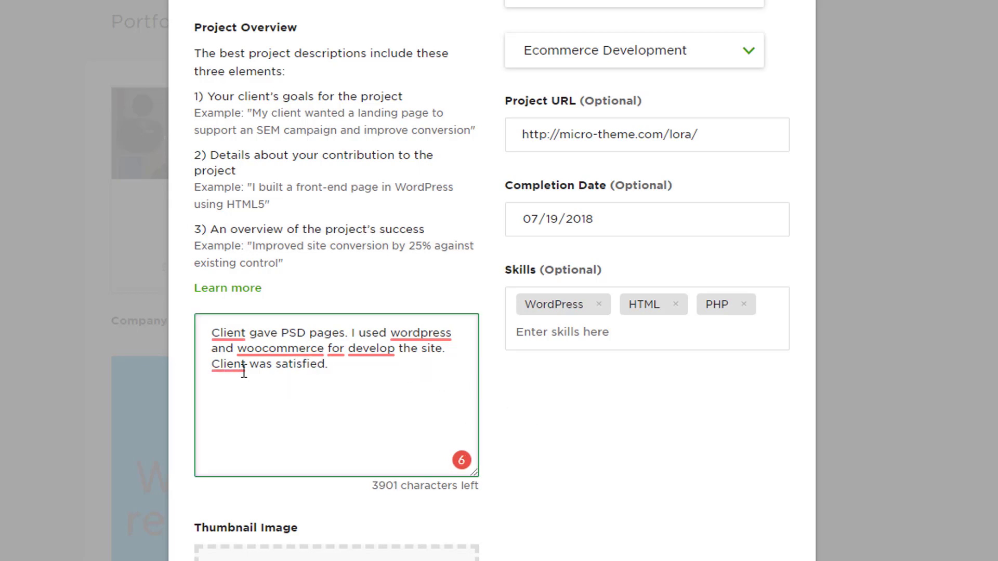
{"action": "scroll", "coordinate": [312, 406], "scroll_direction": "down", "scroll_amount": 3}
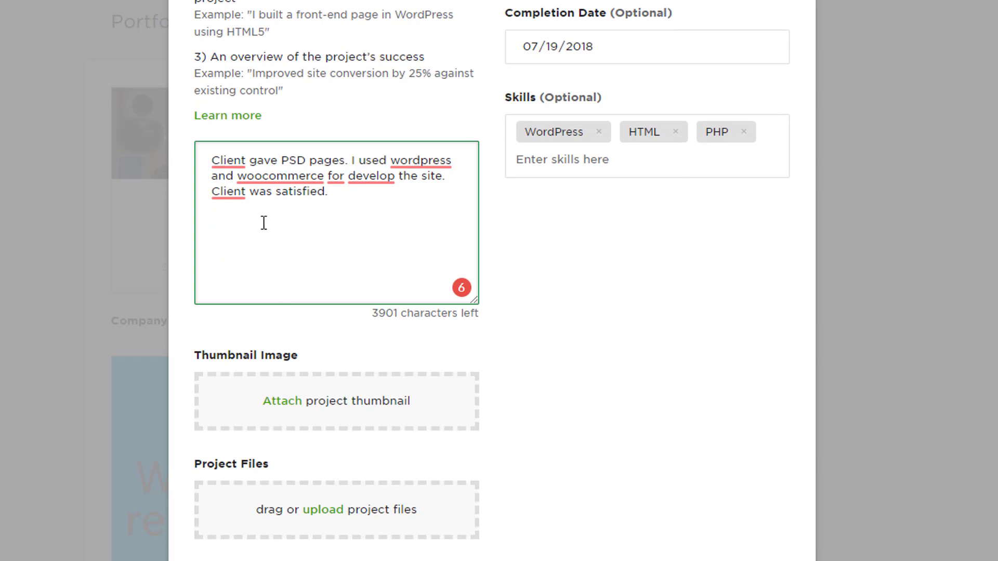
{"action": "left_click_drag", "start_coordinate": [330, 192], "coordinate": [191, 155]}
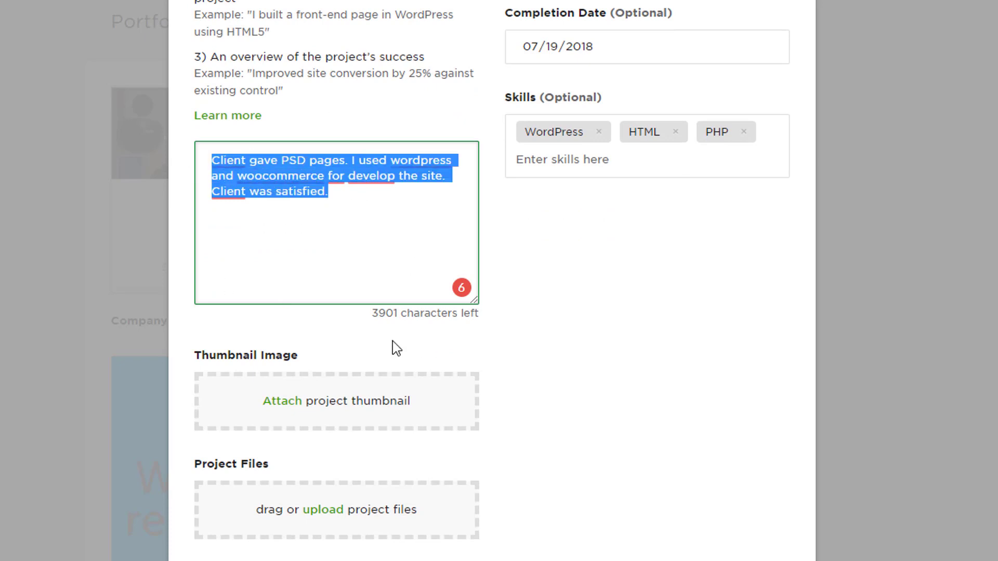
{"action": "scroll", "coordinate": [394, 345], "scroll_direction": "up", "scroll_amount": 3}
{"action": "left_click_drag", "start_coordinate": [340, 367], "coordinate": [216, 322]}
{"action": "left_click", "coordinate": [276, 389]}
Attach the 78 KB LORA JPG as the project thumbnail, enlarge and reposition its crop frame, and save it
{"action": "scroll", "coordinate": [339, 458], "scroll_direction": "down", "scroll_amount": 3}
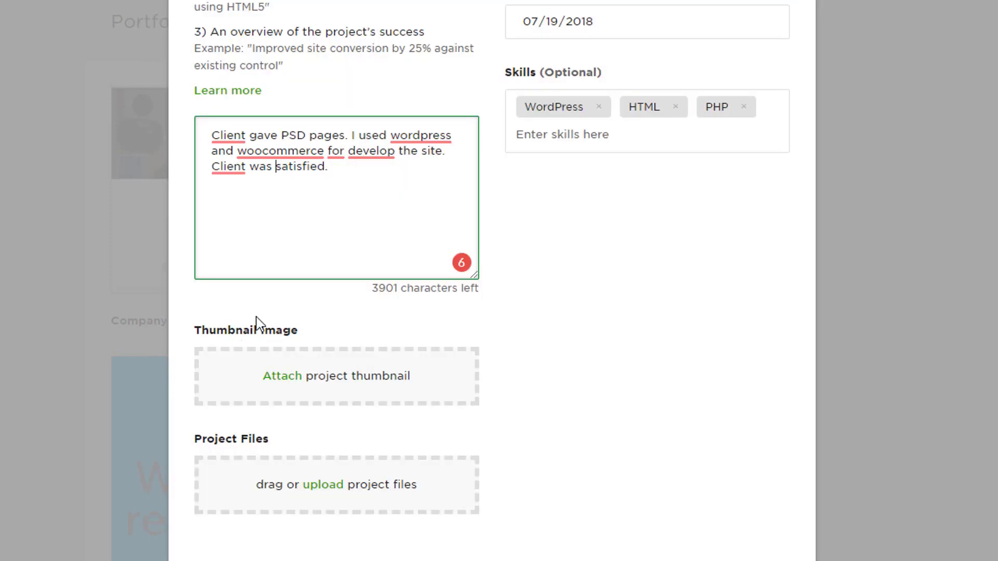
{"action": "left_click", "coordinate": [286, 377]}
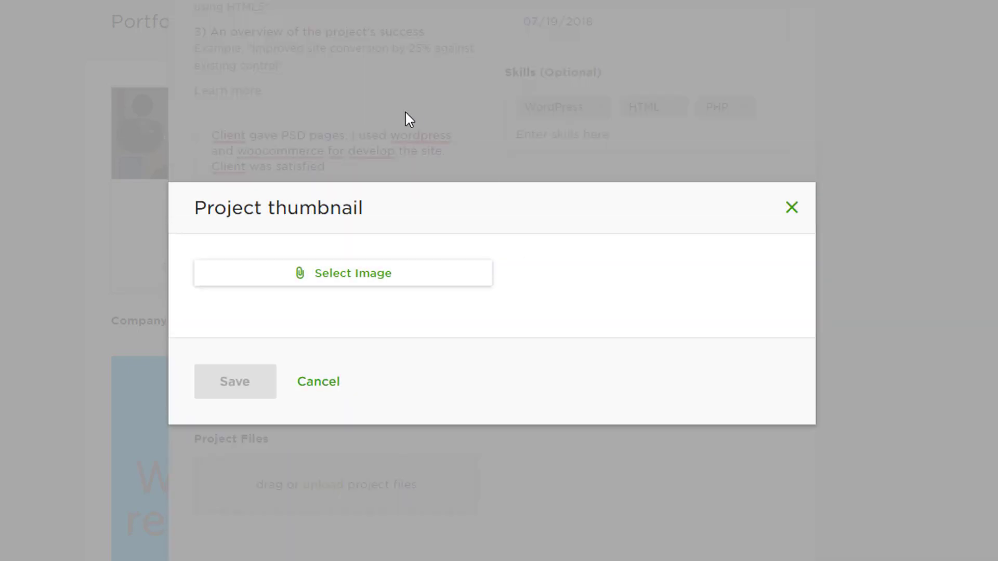
{"action": "left_click", "coordinate": [357, 279]}
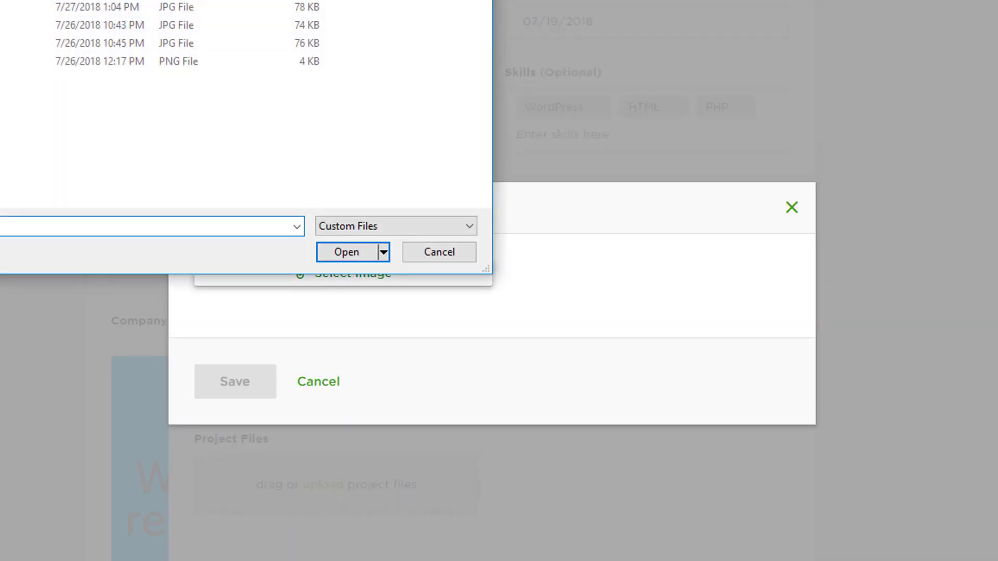
{"action": "left_click", "coordinate": [104, 7]}
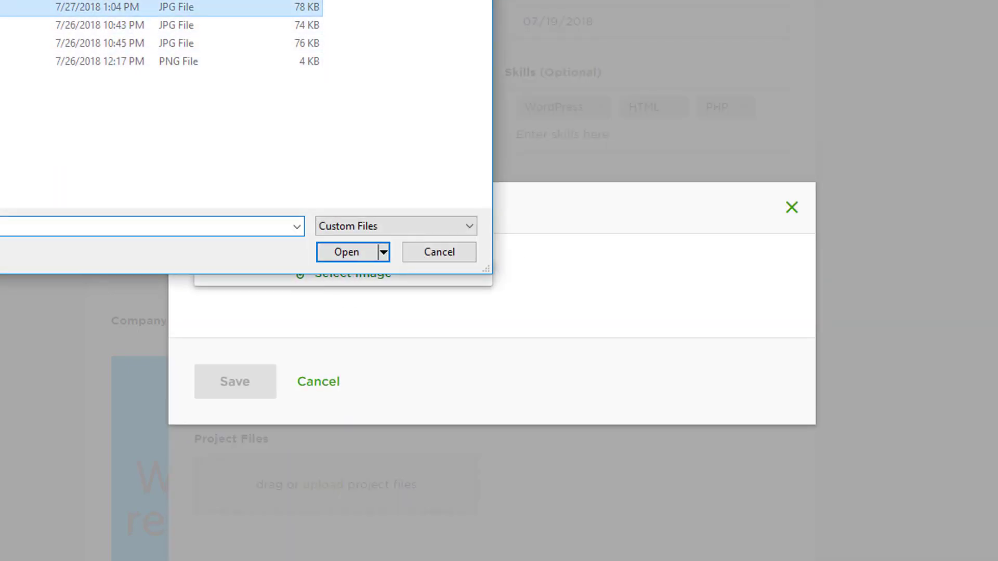
{"action": "left_click", "coordinate": [369, 251]}
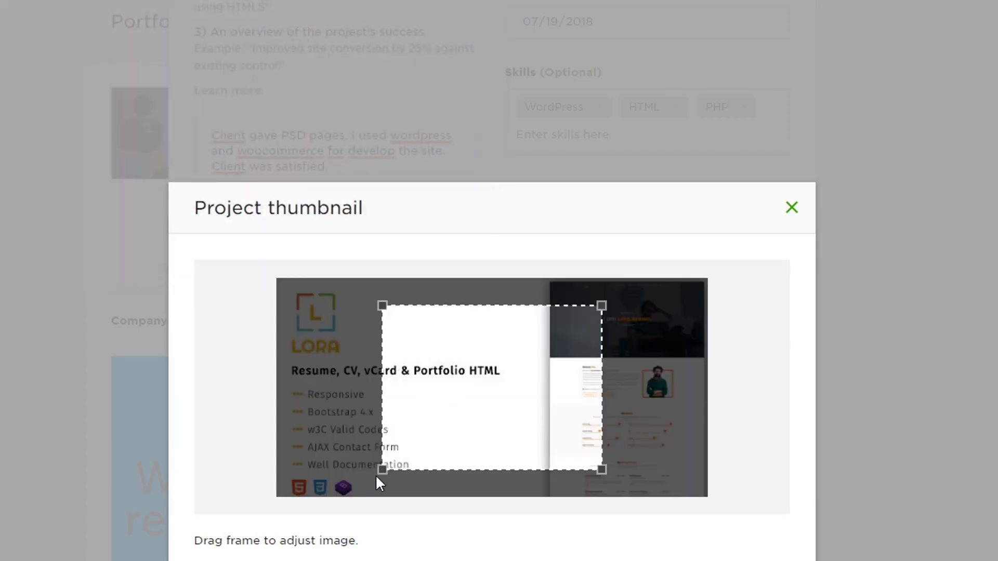
{"action": "left_click_drag", "start_coordinate": [380, 473], "coordinate": [318, 496]}
{"action": "left_click_drag", "start_coordinate": [385, 429], "coordinate": [412, 419]}
{"action": "left_click", "coordinate": [301, 546]}
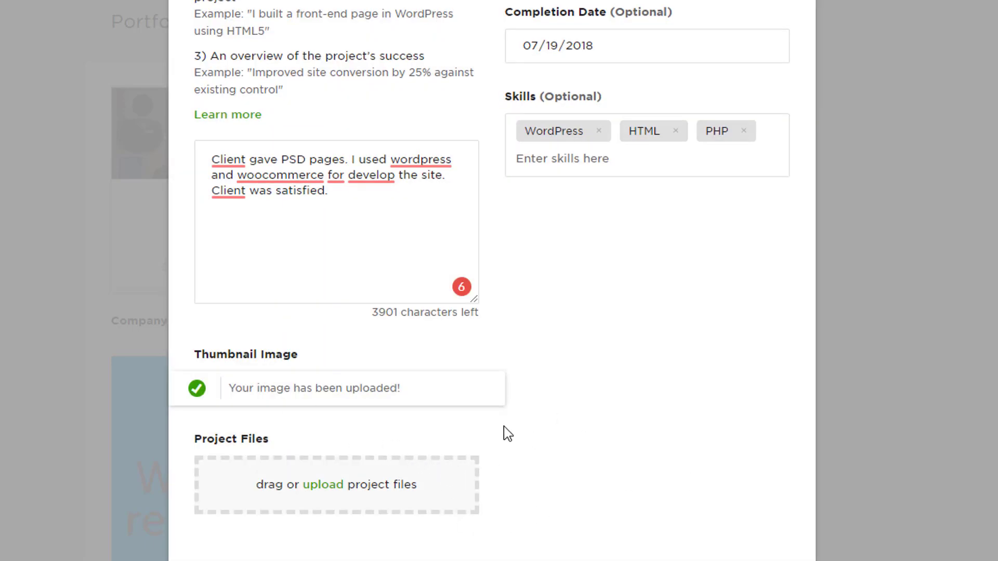
Close the Add project form without uploading project files or publishing the project
{"action": "left_click_drag", "start_coordinate": [196, 439], "coordinate": [300, 446]}
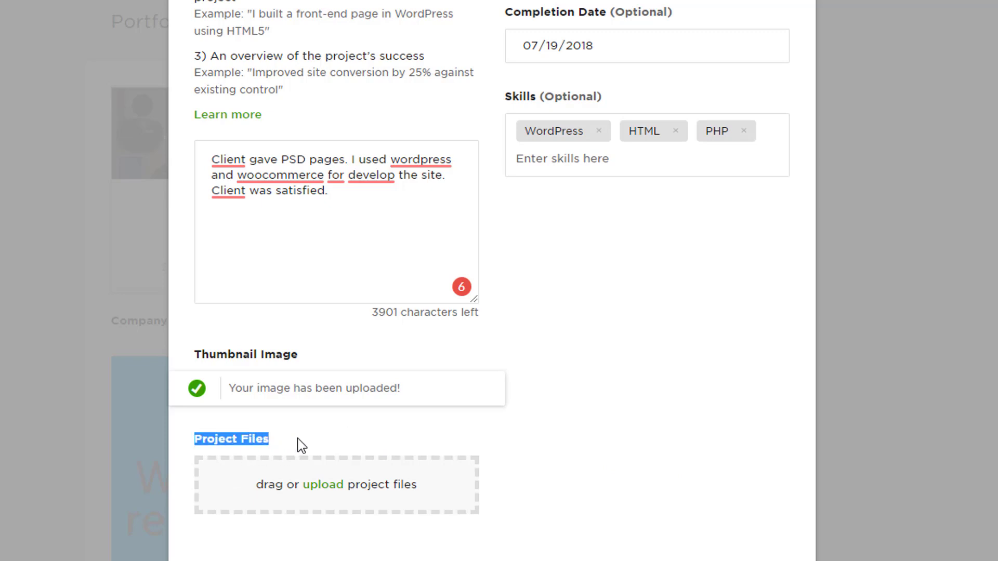
{"action": "left_click", "coordinate": [302, 439]}
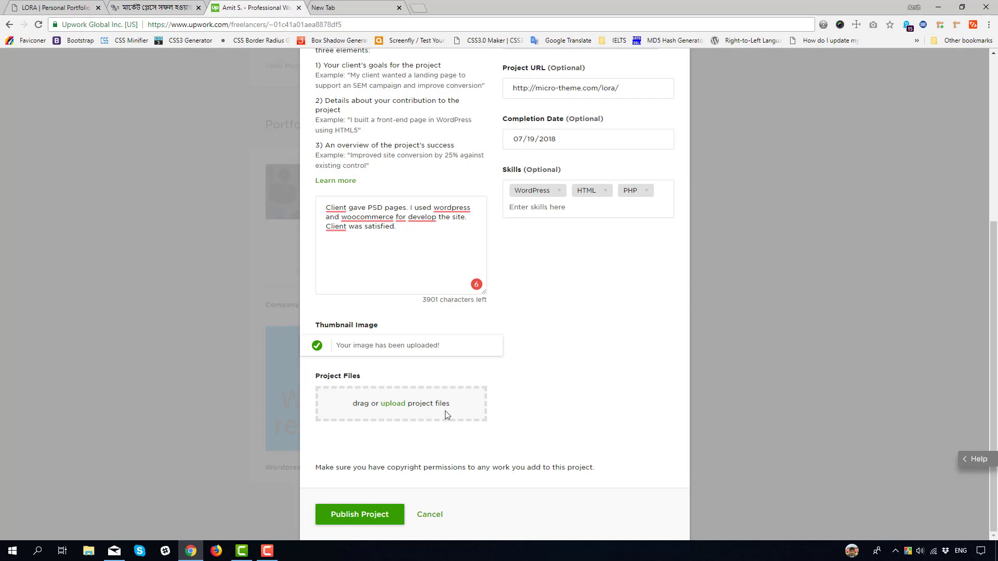
{"action": "scroll", "coordinate": [450, 390], "scroll_direction": "up", "scroll_amount": 5}
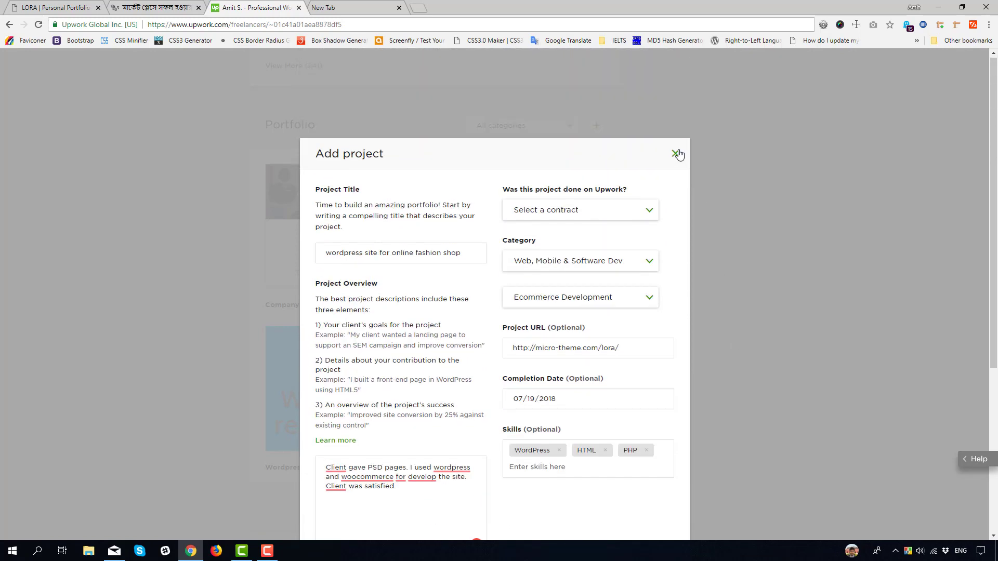
{"action": "left_click", "coordinate": [675, 153]}
Examine the profile's existing portfolio projects and the Skills and Tests sections below them
{"action": "mouse_move", "coordinate": [346, 240]}
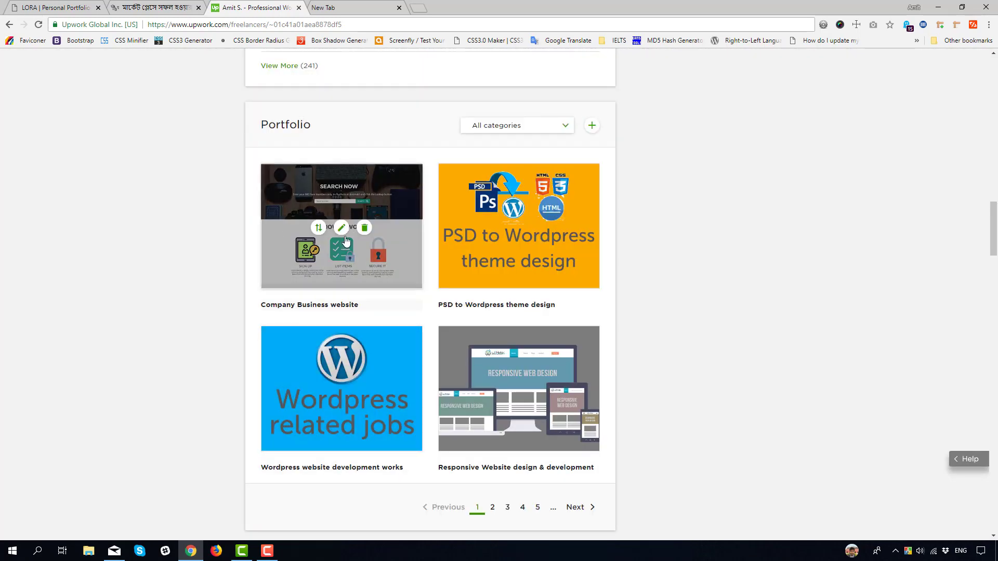
{"action": "mouse_move", "coordinate": [539, 261]}
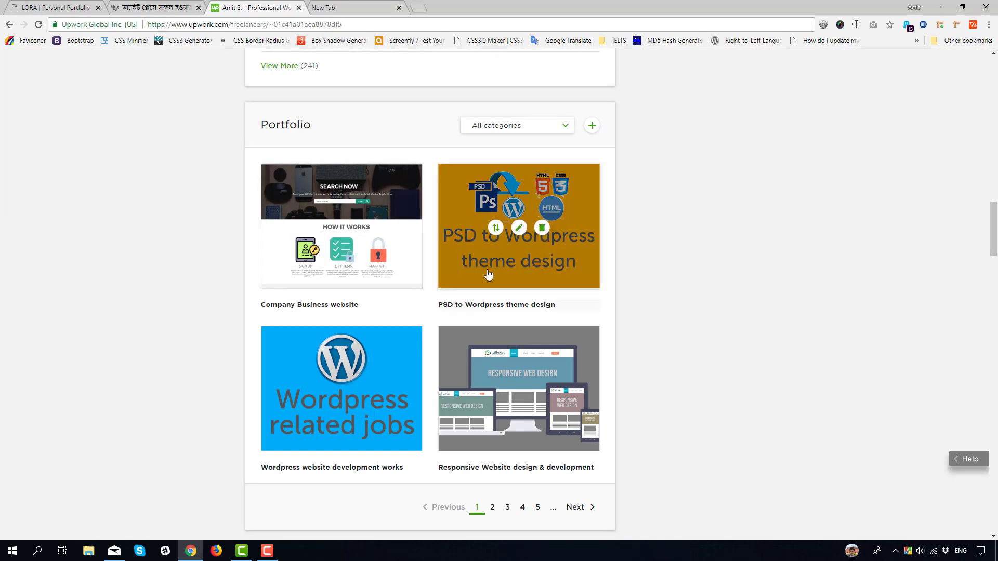
{"action": "scroll", "coordinate": [665, 346], "scroll_direction": "down", "scroll_amount": 2}
{"action": "scroll", "coordinate": [667, 347], "scroll_direction": "up", "scroll_amount": 1}
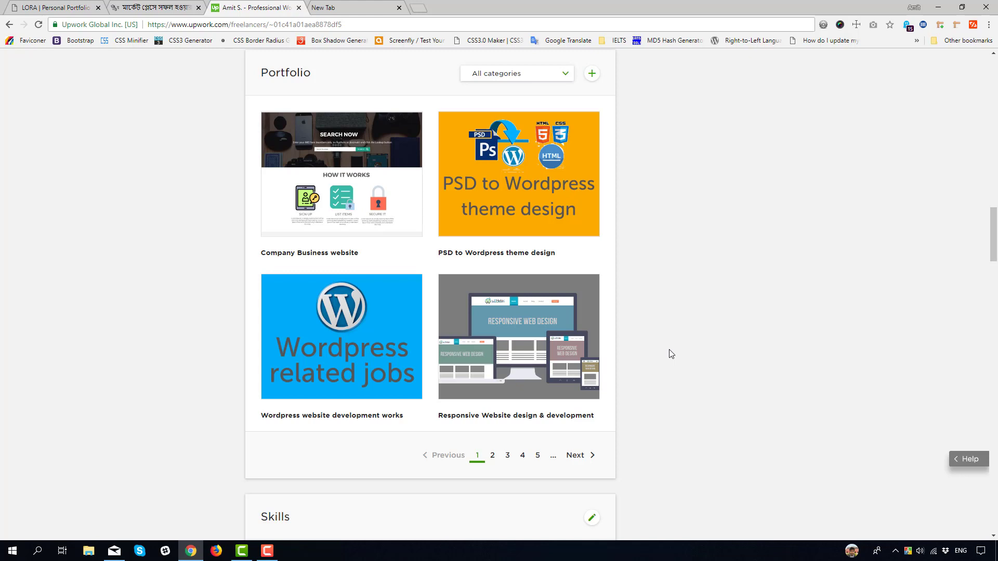
{"action": "scroll", "coordinate": [671, 353], "scroll_direction": "down", "scroll_amount": 3}
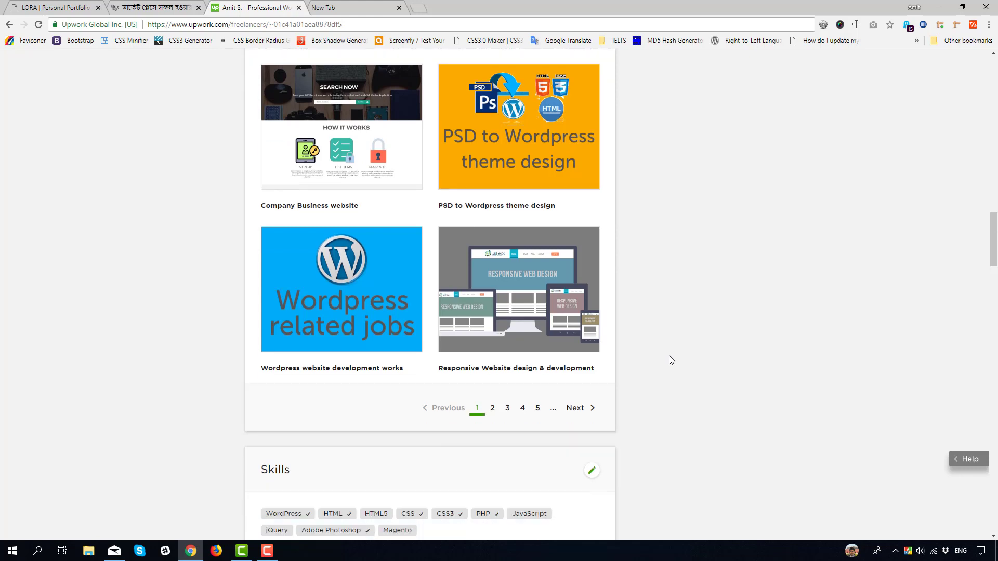
{"action": "double_click", "coordinate": [274, 361]}
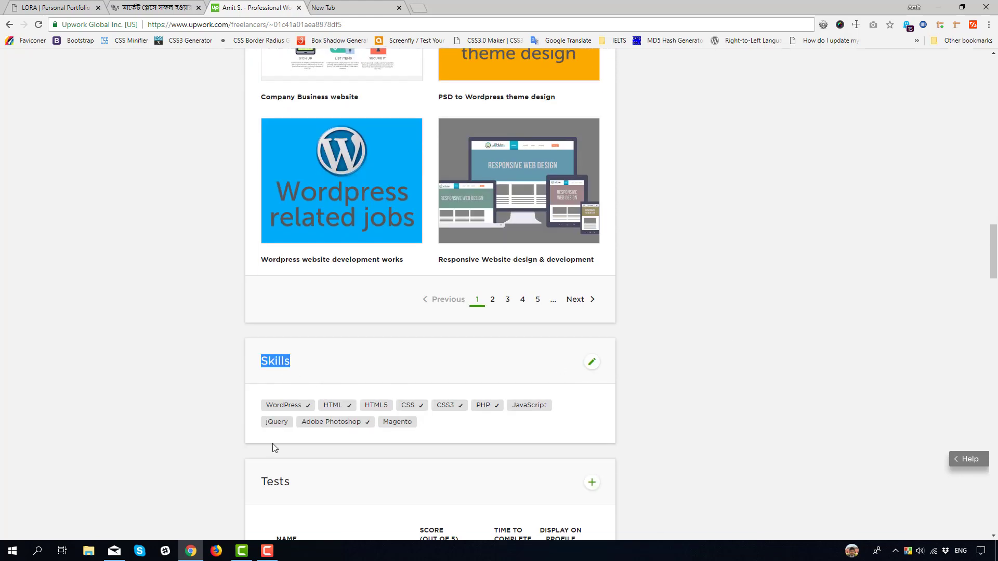
{"action": "double_click", "coordinate": [275, 481]}
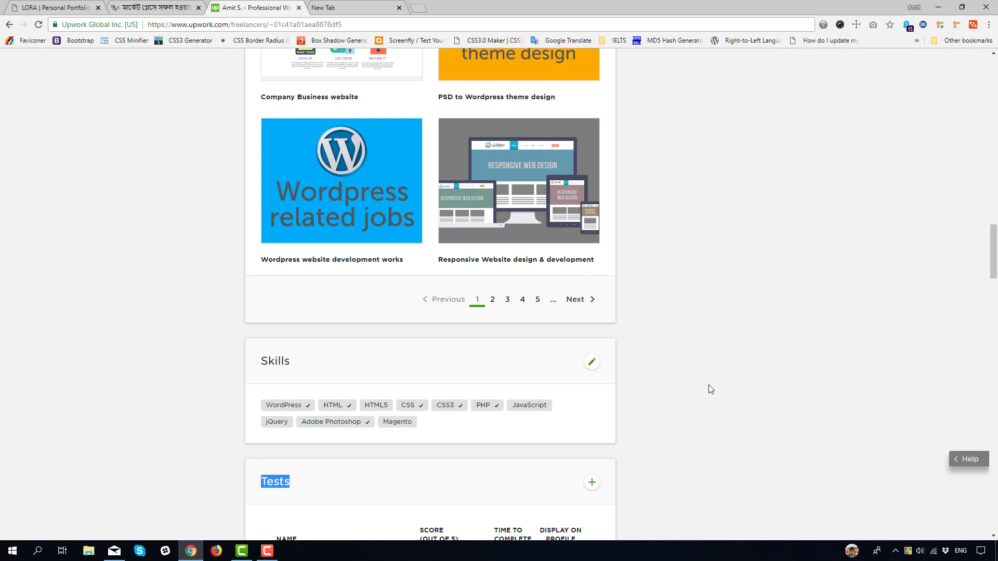
{"action": "scroll", "coordinate": [708, 385], "scroll_direction": "up", "scroll_amount": 3}
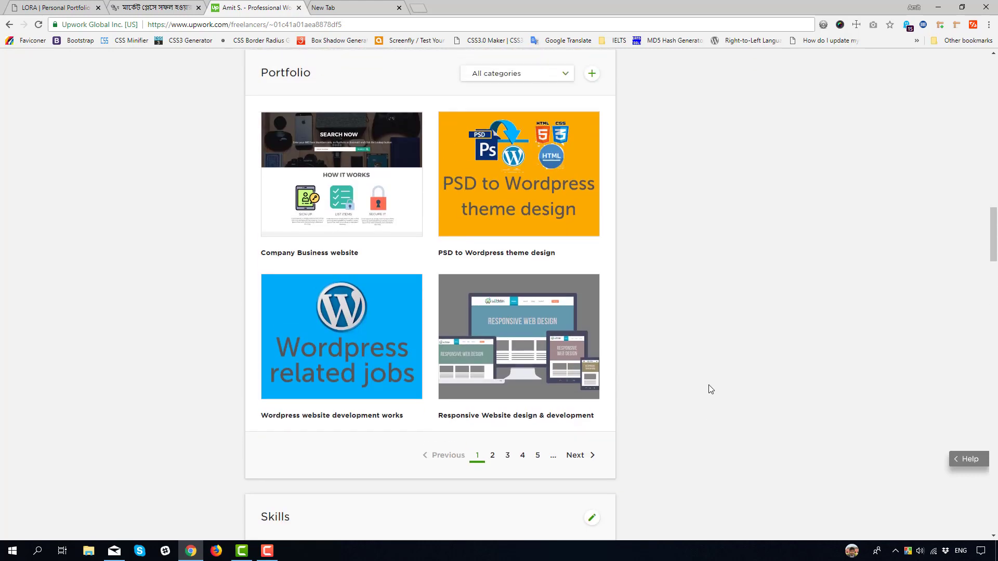
Switch to the open onlinesikkha.com course page and examine its list of topics and its curriculum
{"action": "left_click", "coordinate": [156, 8]}
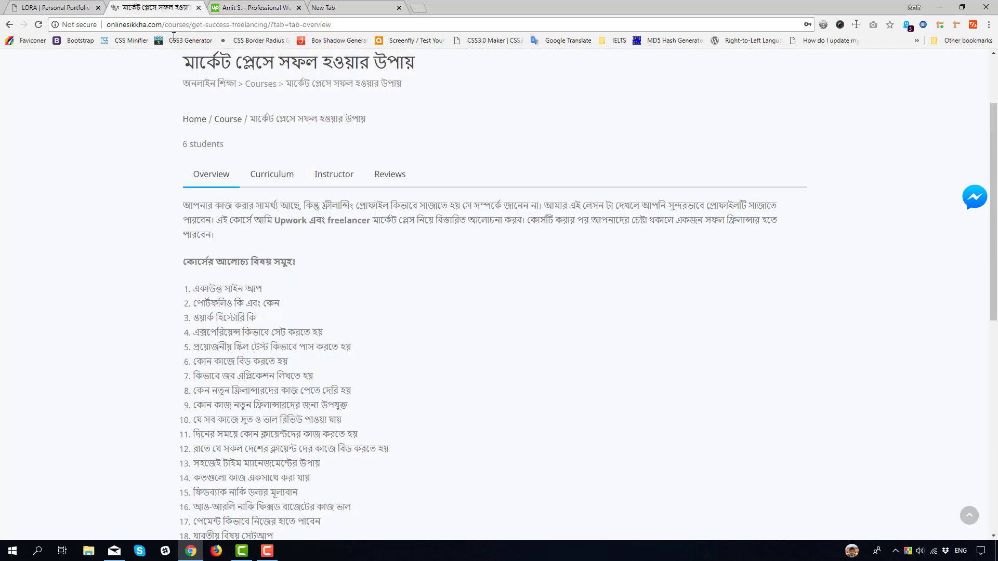
{"action": "left_click_drag", "start_coordinate": [159, 94], "coordinate": [300, 530]}
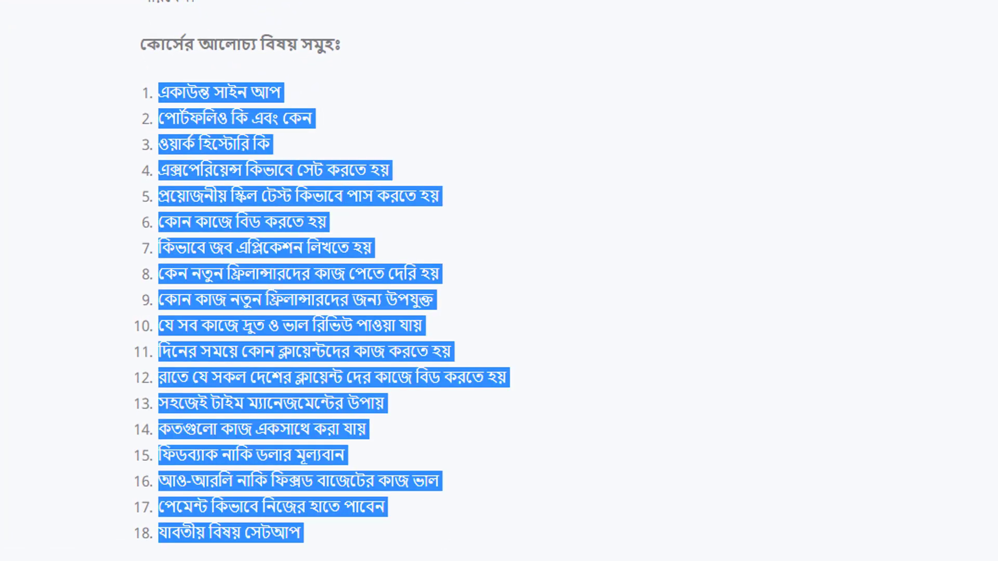
{"action": "left_click", "coordinate": [924, 338]}
{"action": "scroll", "coordinate": [486, 290], "scroll_direction": "up", "scroll_amount": 3}
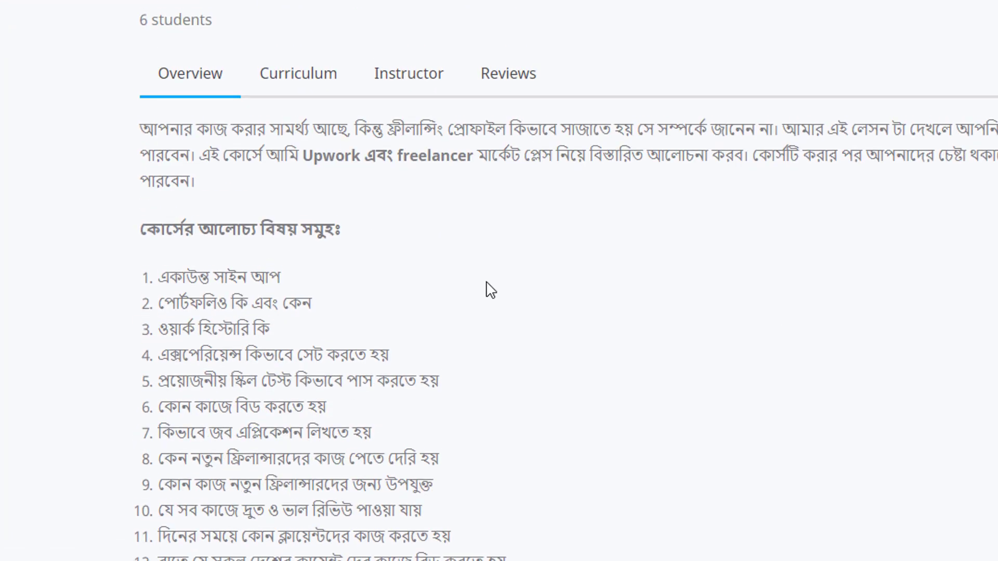
{"action": "left_click", "coordinate": [295, 93]}
{"action": "scroll", "coordinate": [349, 177], "scroll_direction": "down", "scroll_amount": 2}
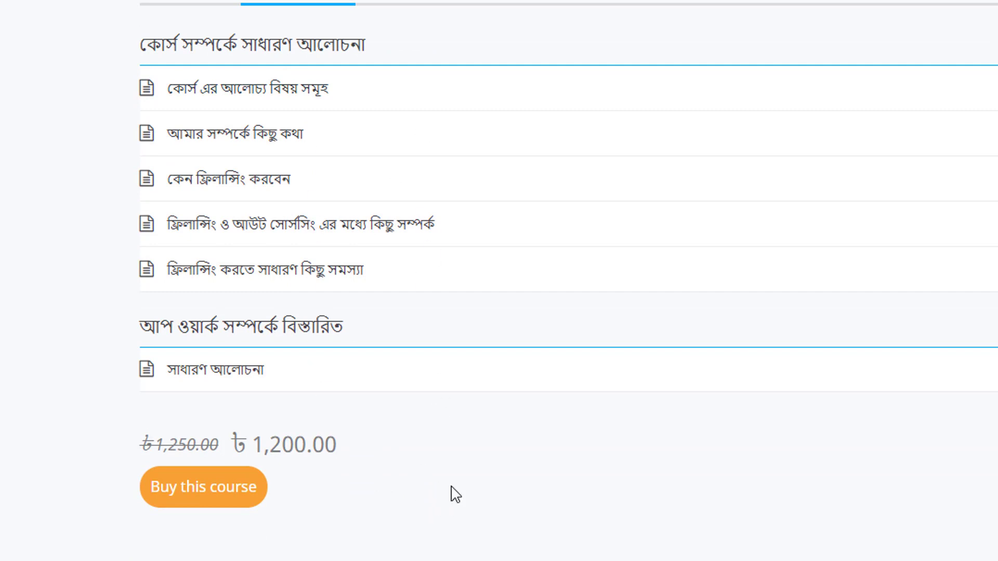
{"action": "scroll", "coordinate": [477, 413], "scroll_direction": "up", "scroll_amount": 3}
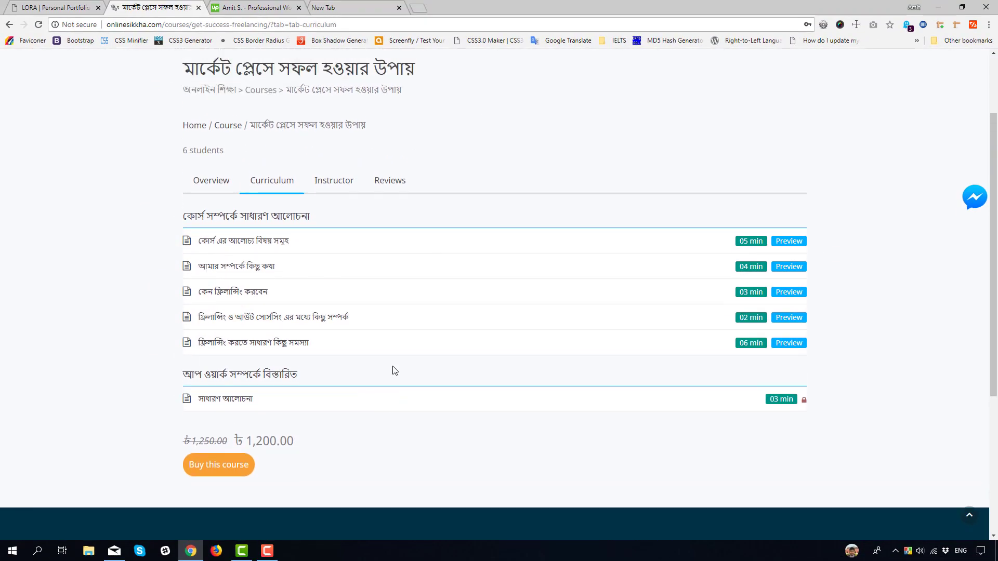